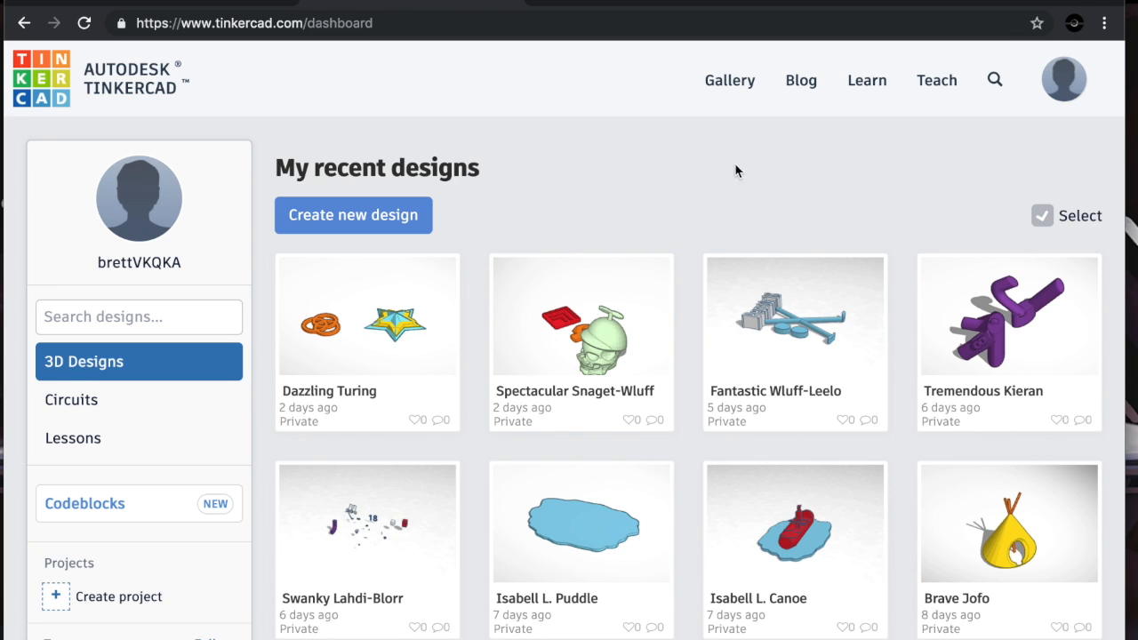
Look over the dashboard's account menu and the list of recent 3D designs
click(1061, 95)
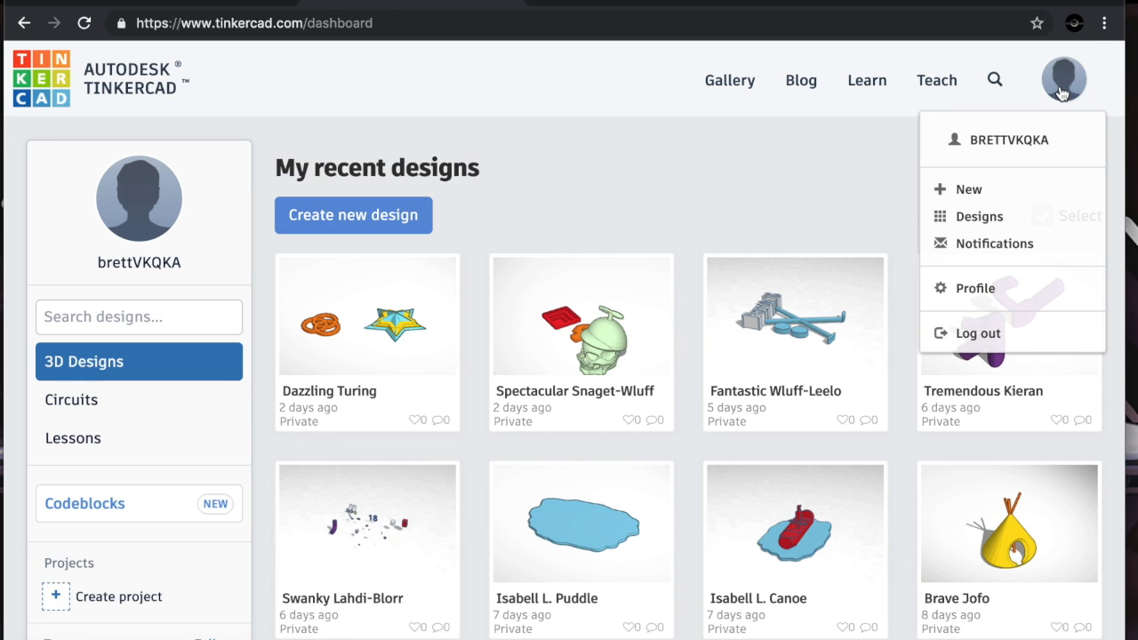
click(303, 26)
click(303, 27)
drag(303, 27, 133, 23)
click(797, 160)
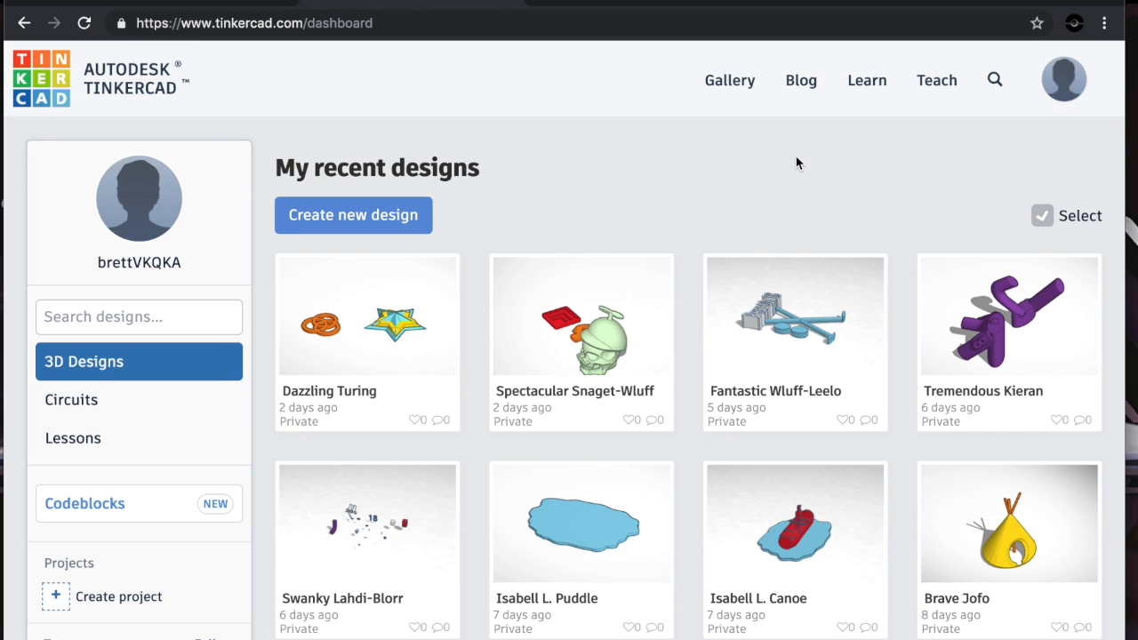
click(1086, 79)
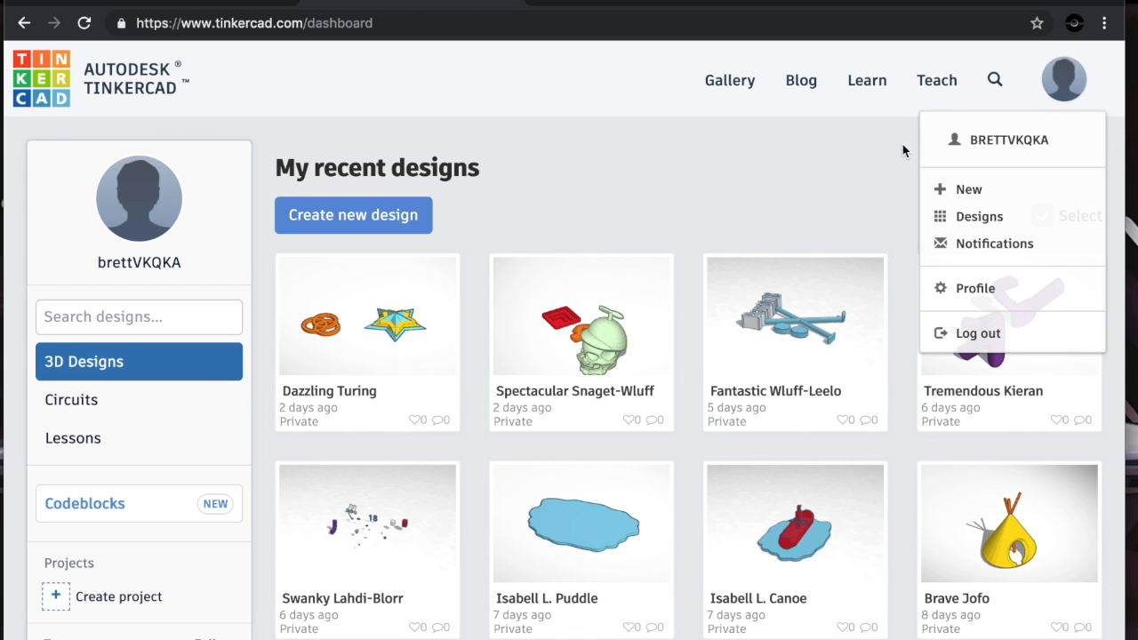
click(820, 191)
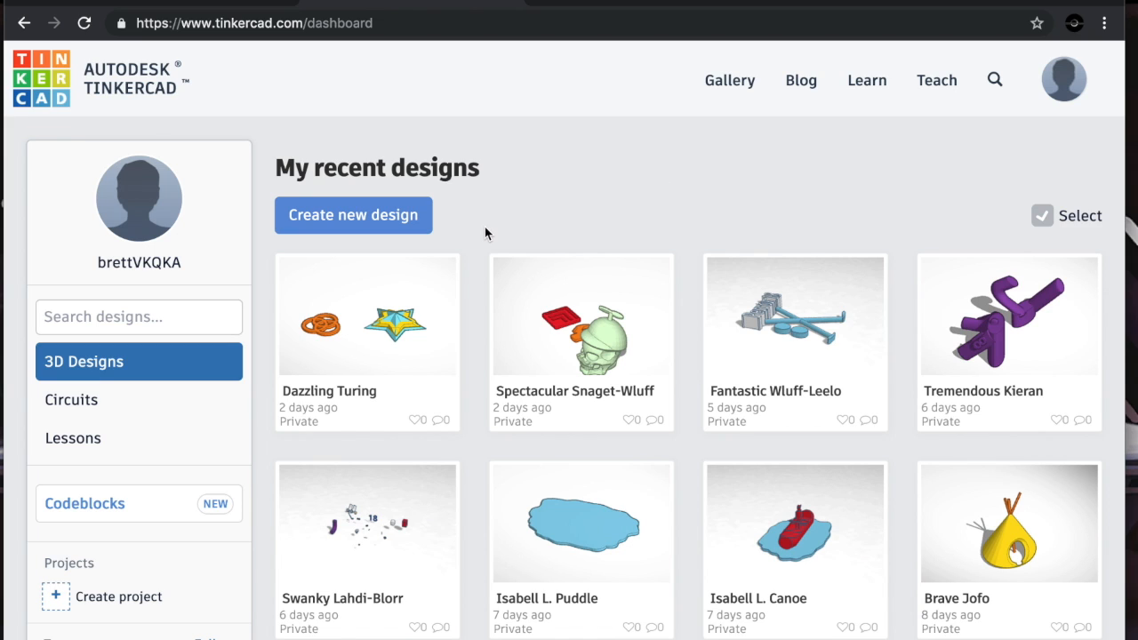
scroll(333, 365, down, 1)
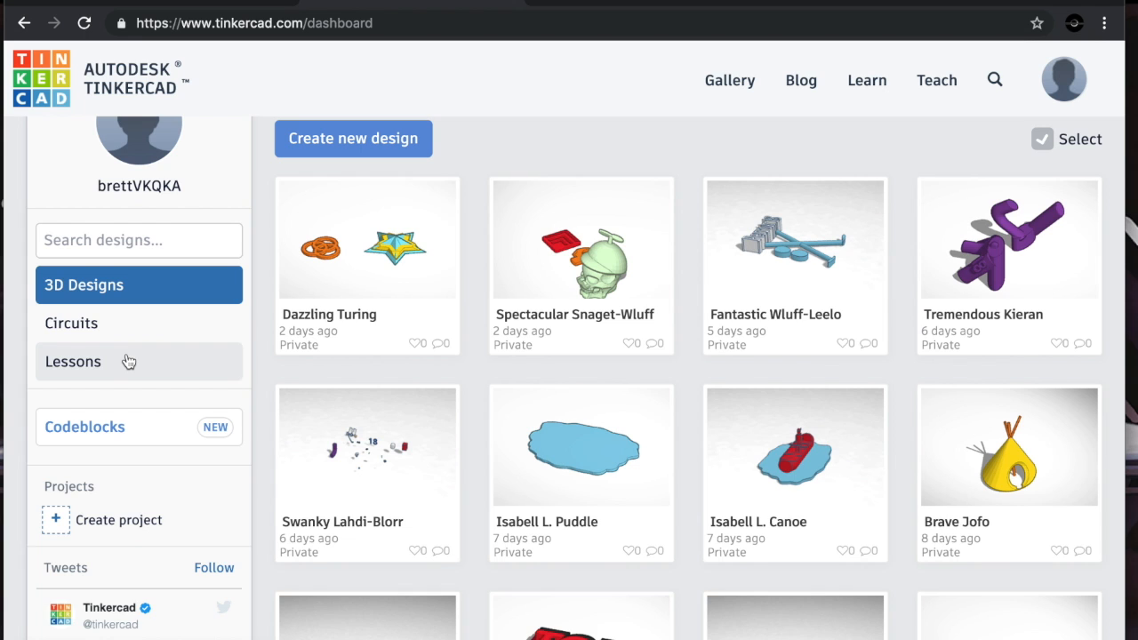
scroll(129, 361, up, 1)
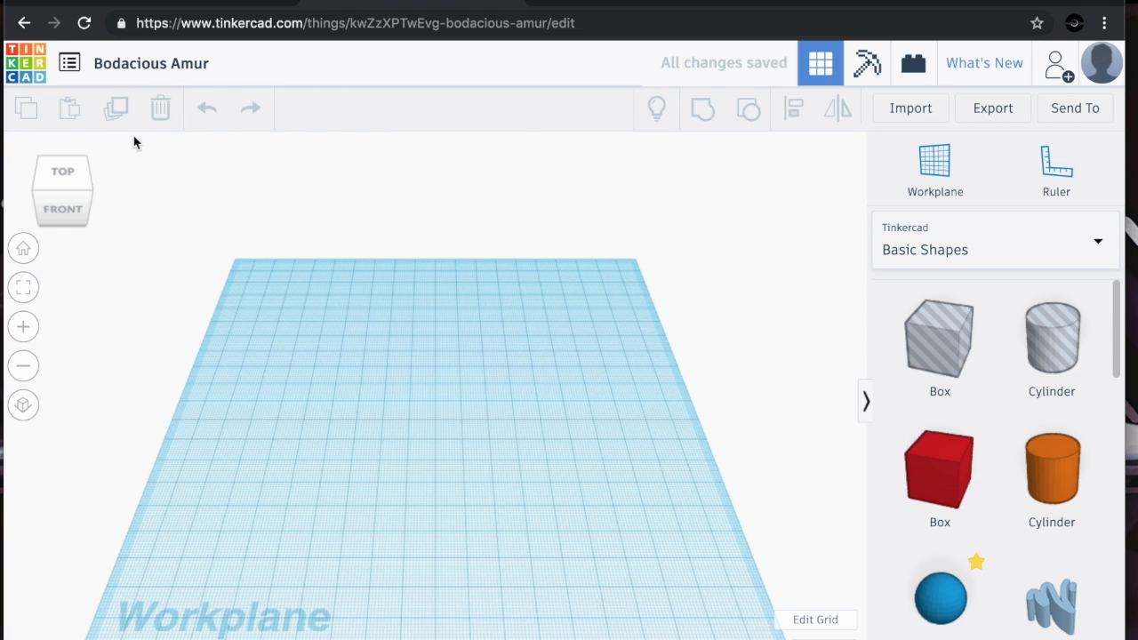
Open the design Spectacular Snaget-Wluff from the My Designs list
click(69, 64)
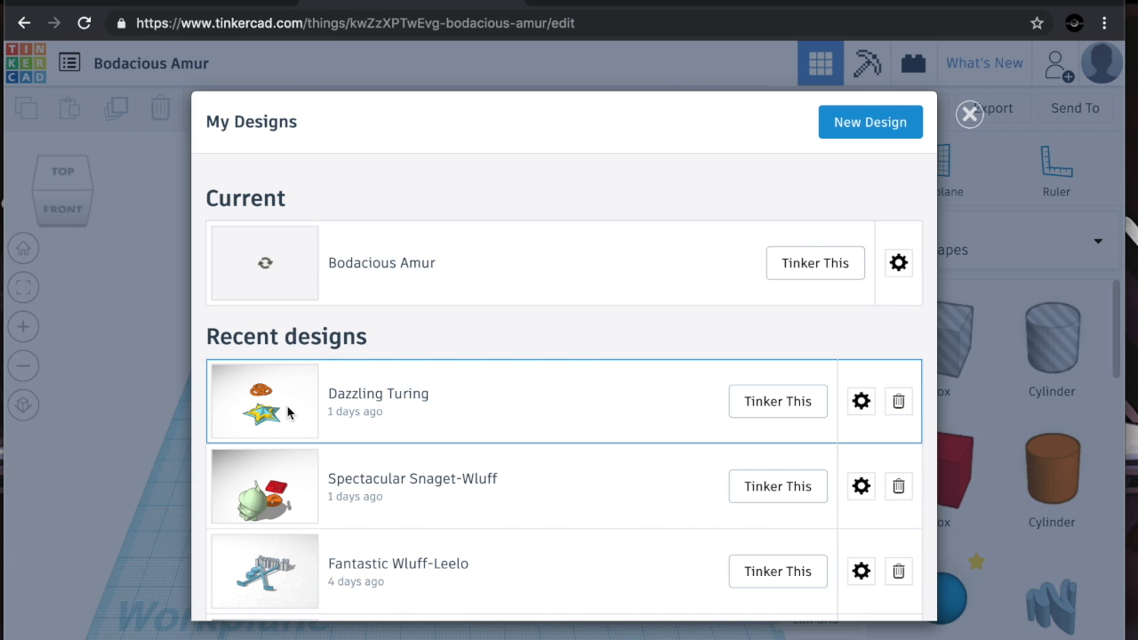
click(775, 487)
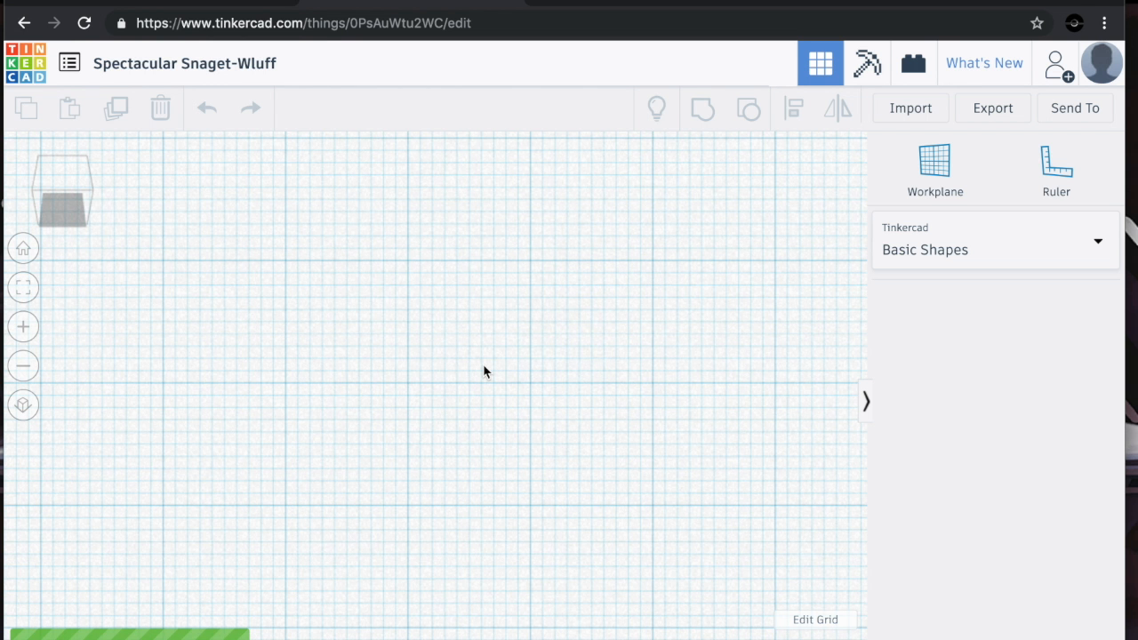
Orbit and zoom the view around the plate, the orange piece and the skull model
mouse_move(62, 203)
mouse_down()
mouse_move(66, 183)
mouse_move(59, 189)
mouse_up()
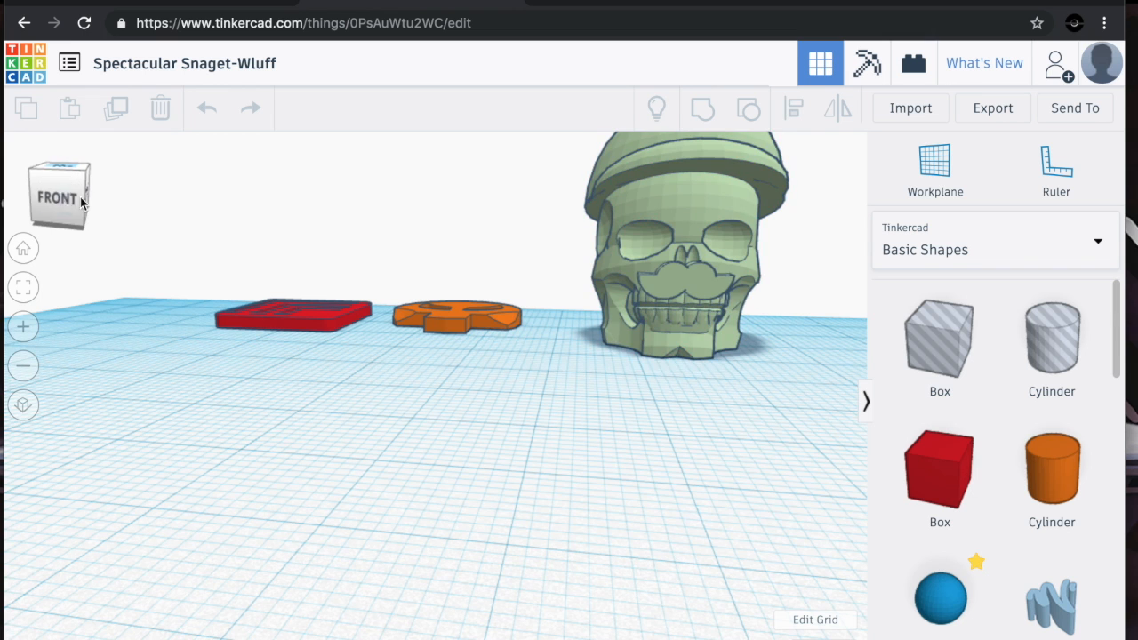
click(255, 327)
scroll(238, 356, down, 5)
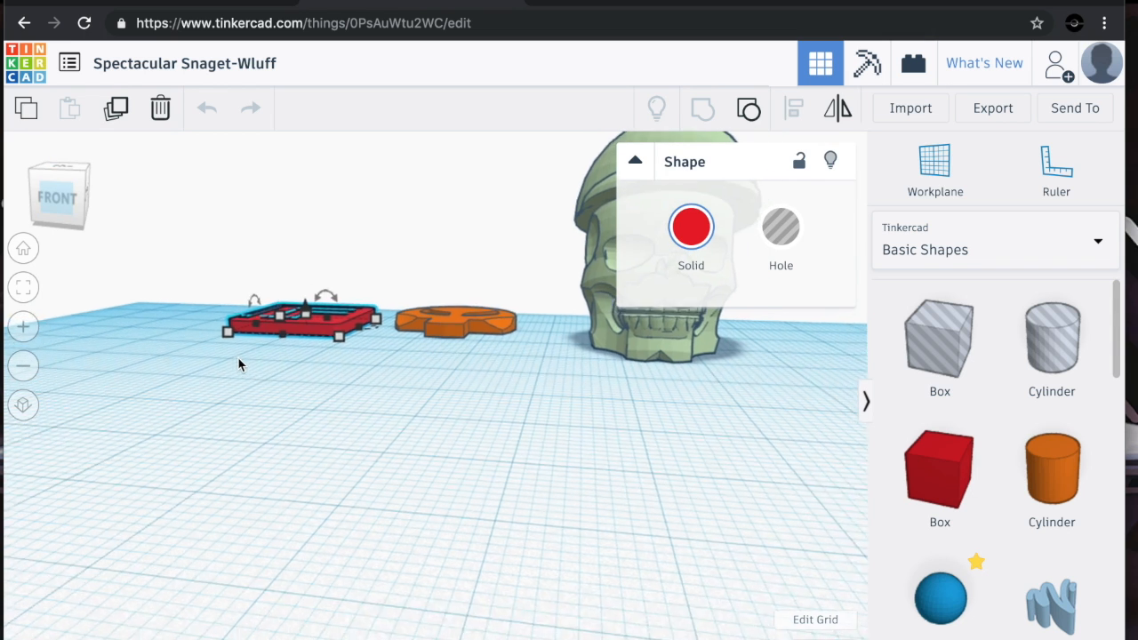
click(281, 395)
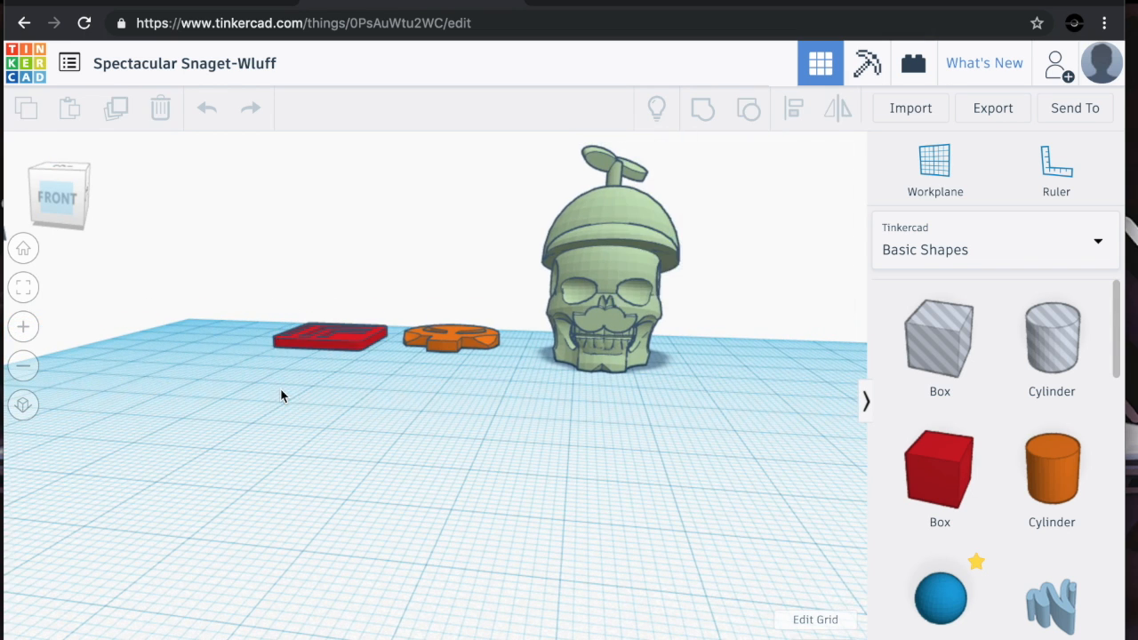
click(56, 174)
mouse_move(61, 175)
mouse_down()
mouse_move(43, 176)
mouse_move(56, 183)
mouse_move(77, 168)
mouse_move(60, 194)
mouse_up()
right_drag(316, 400, 315, 486)
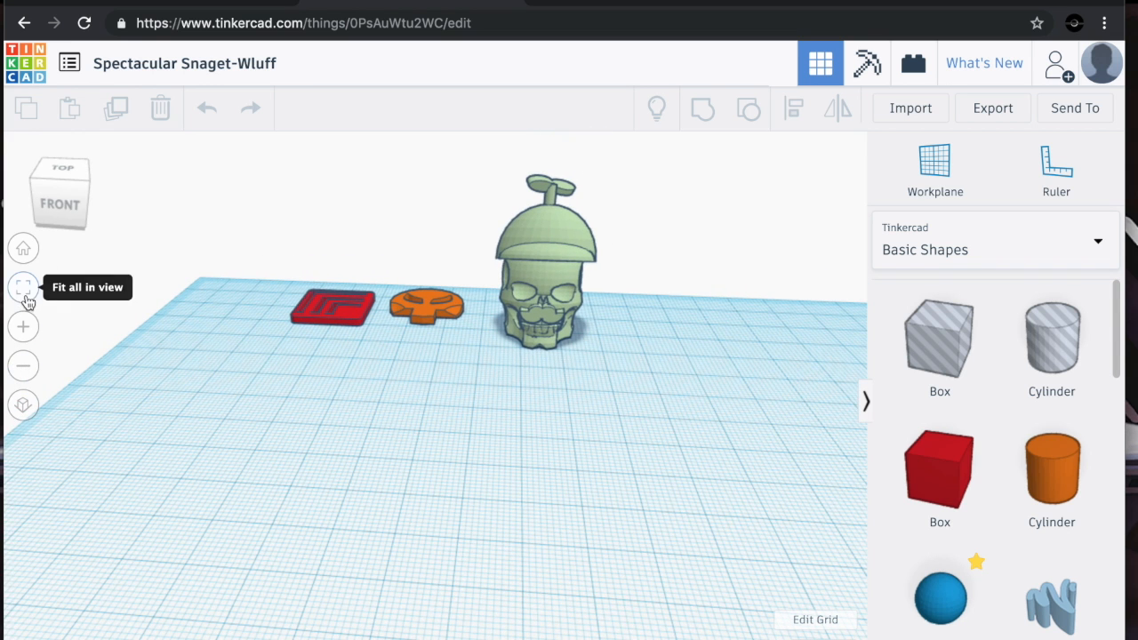
Move the skull model slightly forward on the workplane
click(557, 252)
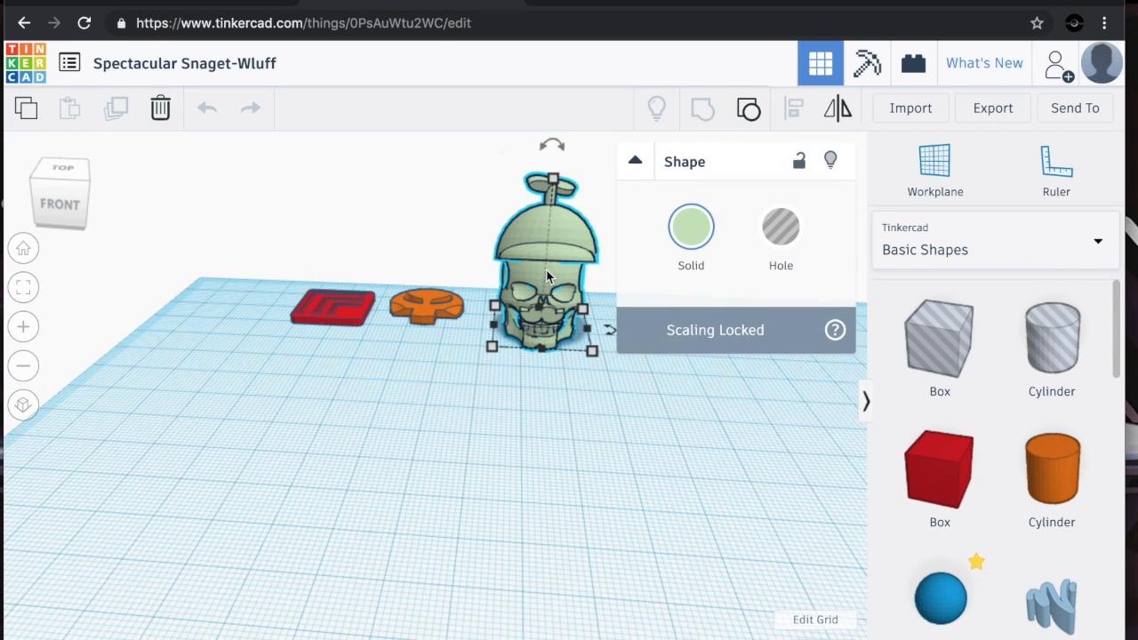
drag(557, 252, 551, 291)
click(496, 387)
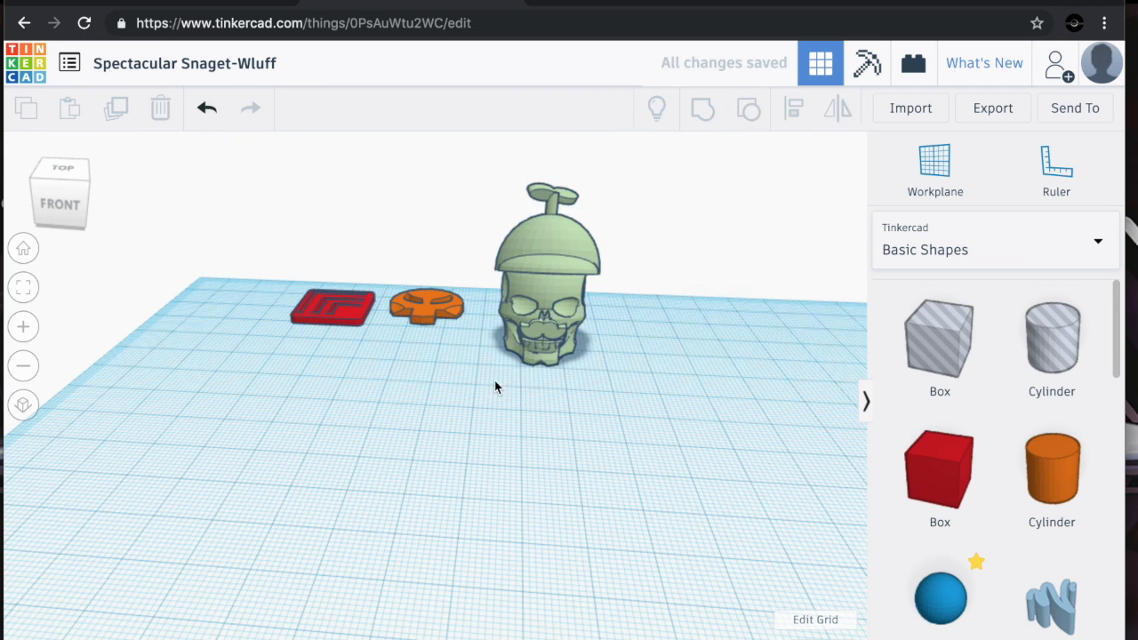
Fit the view to the red maze plate and inspect it from the top
click(311, 307)
click(27, 289)
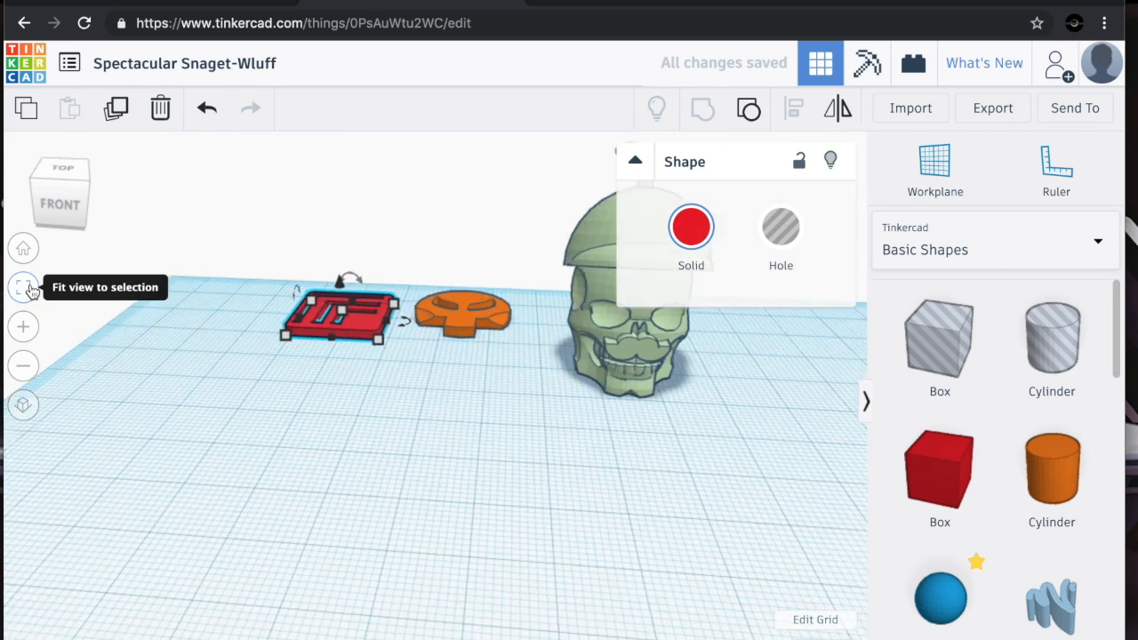
click(58, 185)
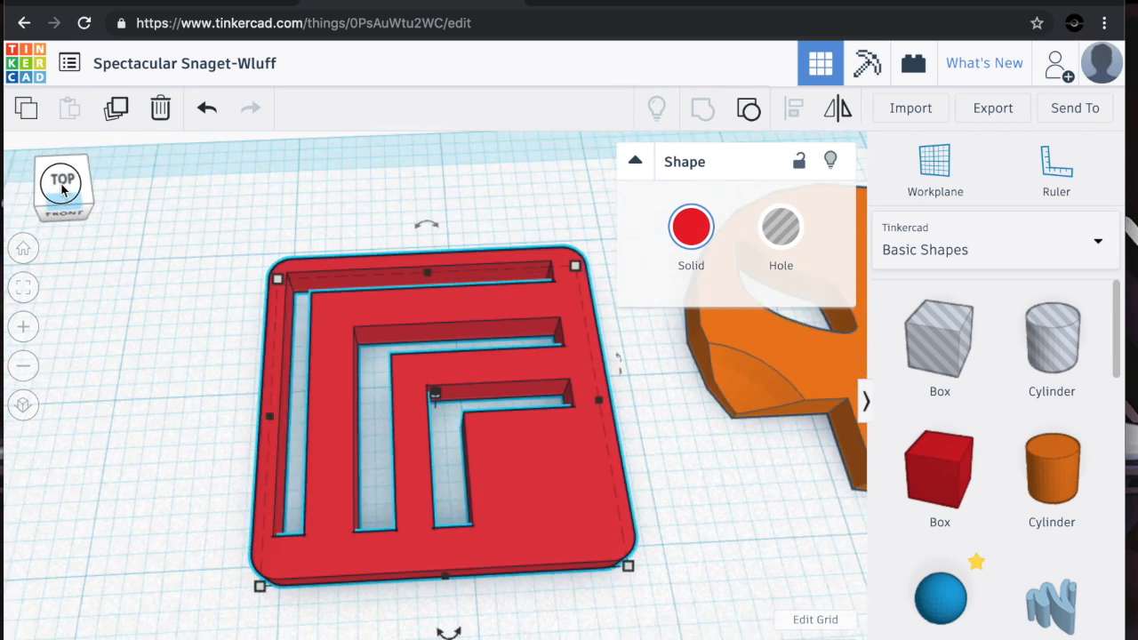
drag(59, 186, 58, 196)
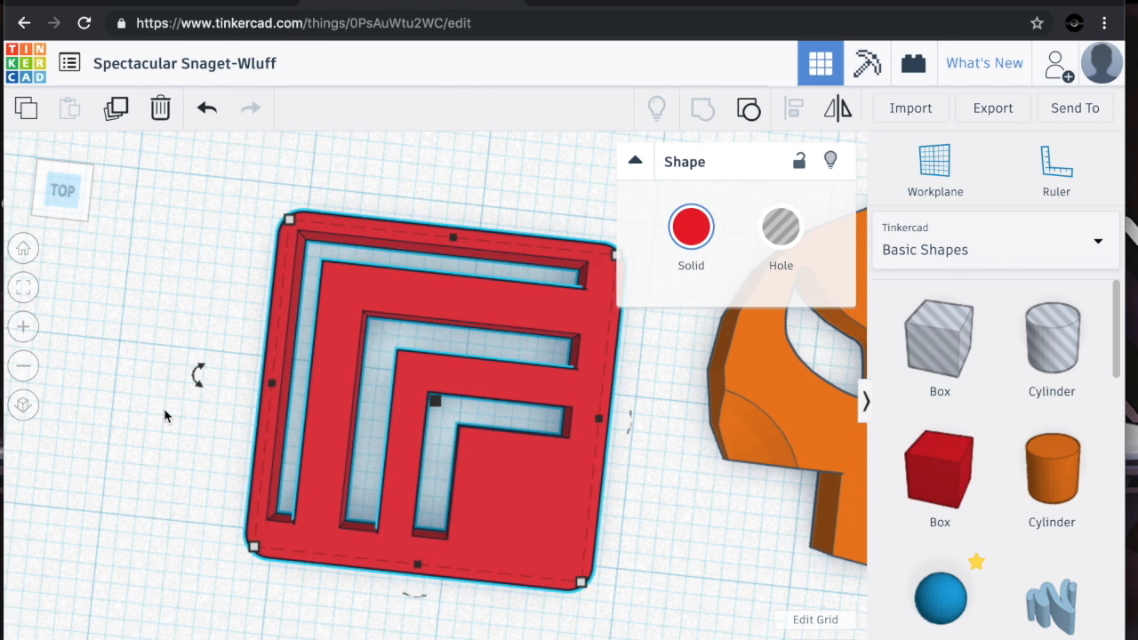
click(164, 415)
drag(65, 188, 76, 191)
click(75, 191)
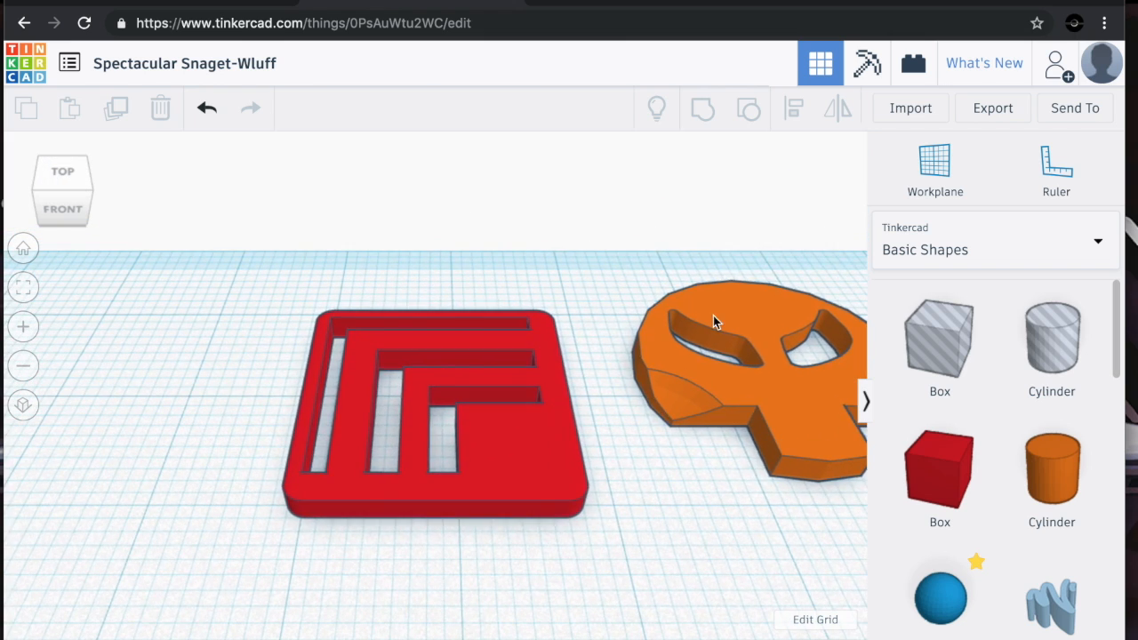
Fit the view to the orange skull-shaped piece and zoom back out
click(755, 364)
click(27, 290)
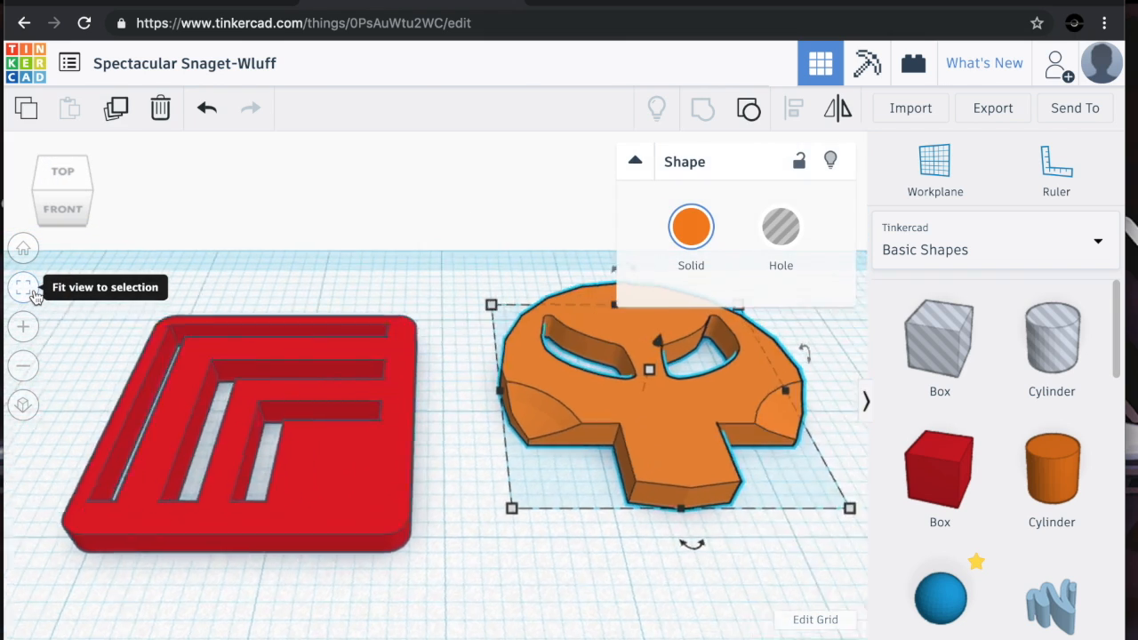
scroll(343, 273, down, 5)
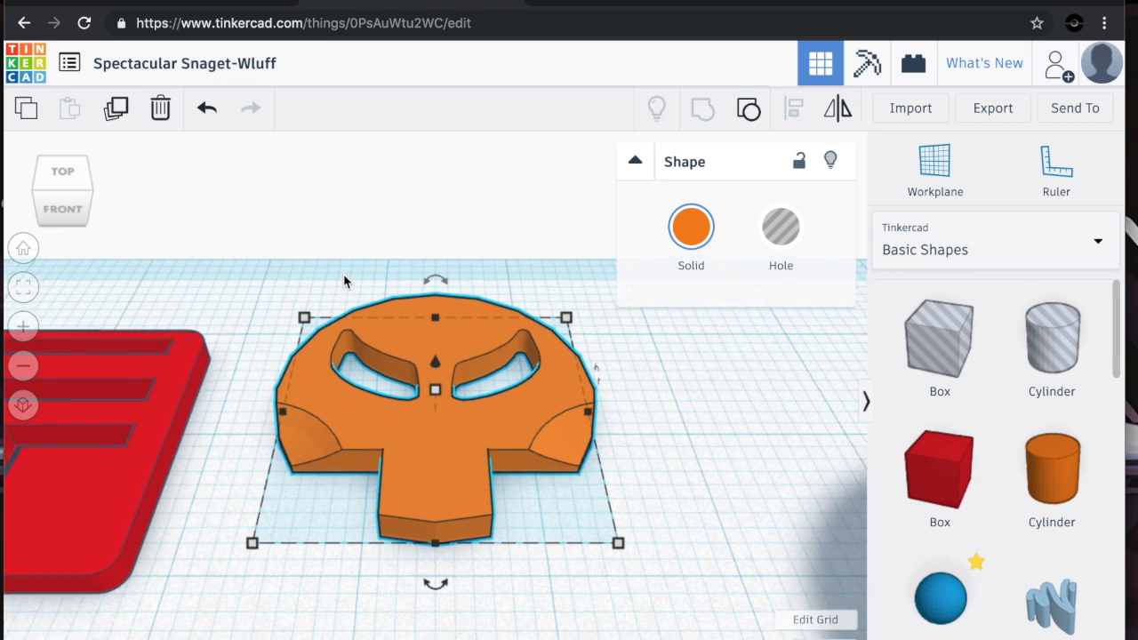
click(320, 589)
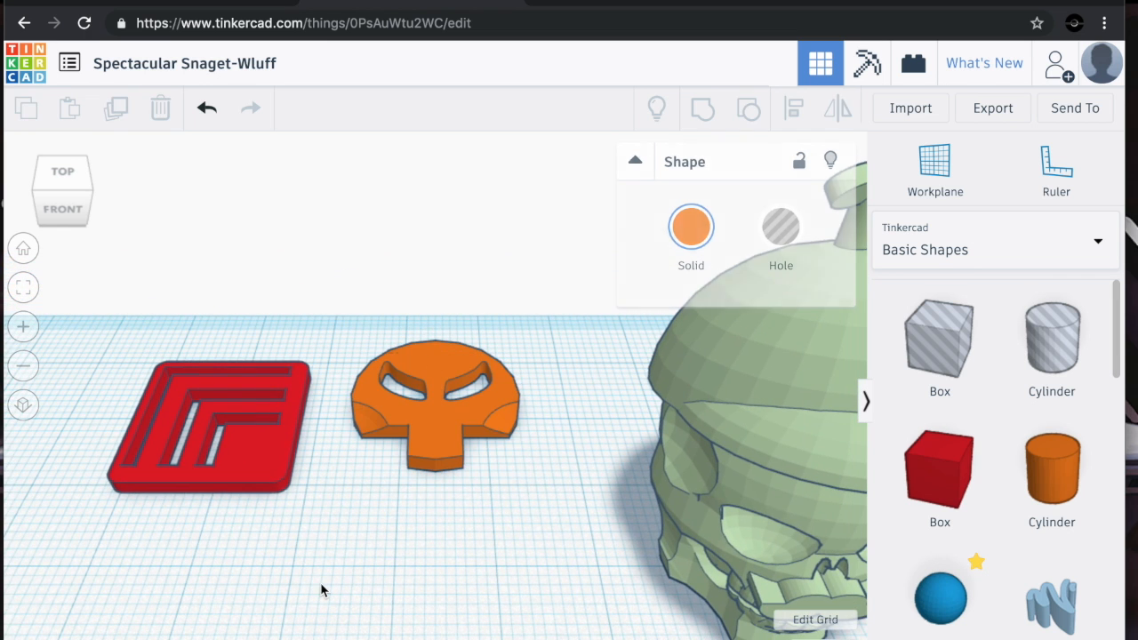
Switch between top and angled views of the models and collapse the shape inspector
scroll(321, 590, down, 5)
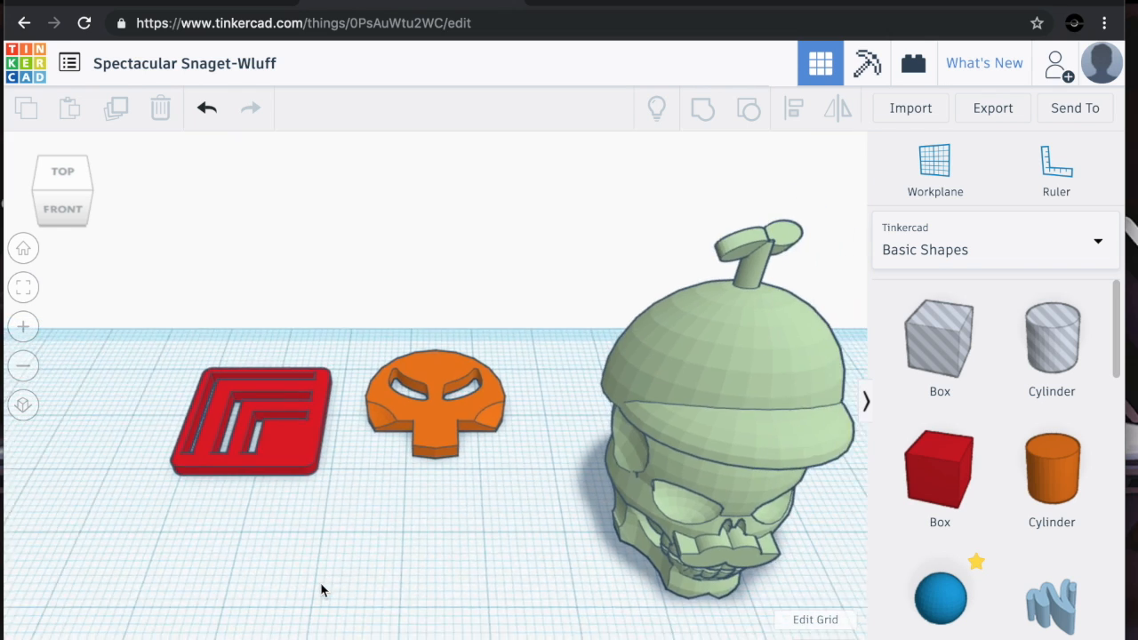
scroll(518, 524, up, 2)
click(421, 420)
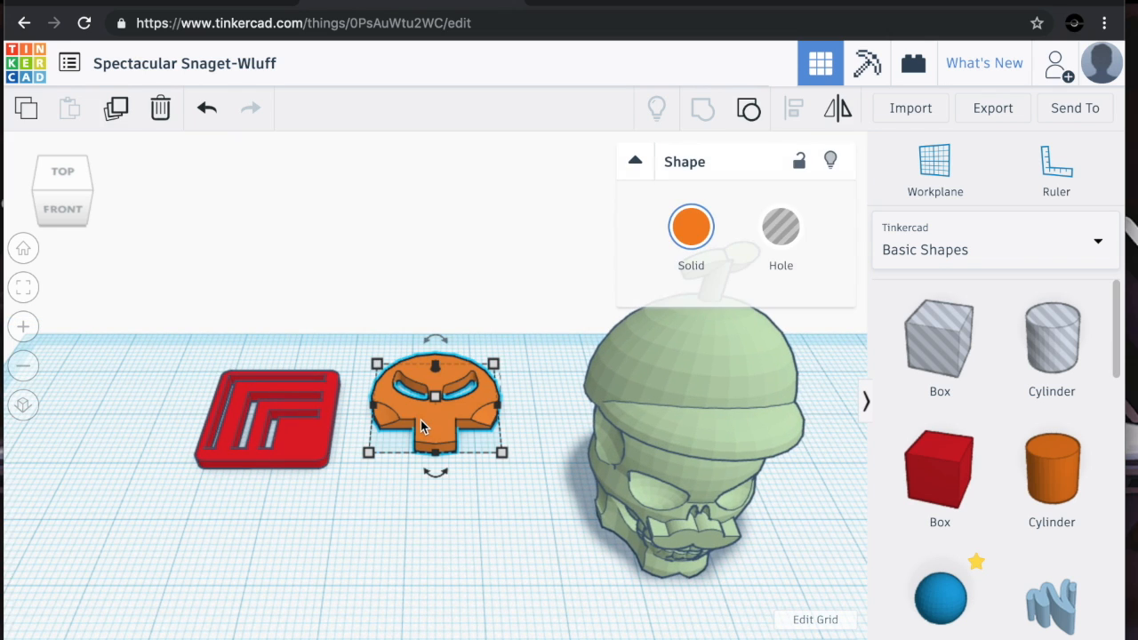
click(64, 172)
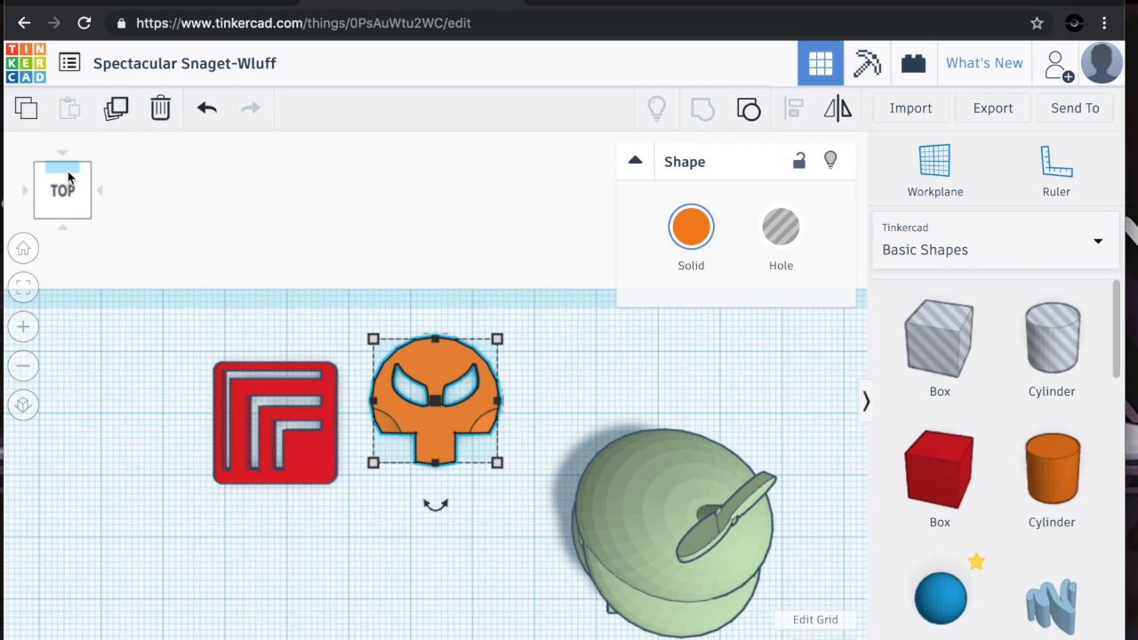
click(673, 508)
click(55, 194)
mouse_move(54, 191)
mouse_down()
mouse_move(54, 175)
mouse_move(27, 178)
mouse_move(49, 183)
mouse_up()
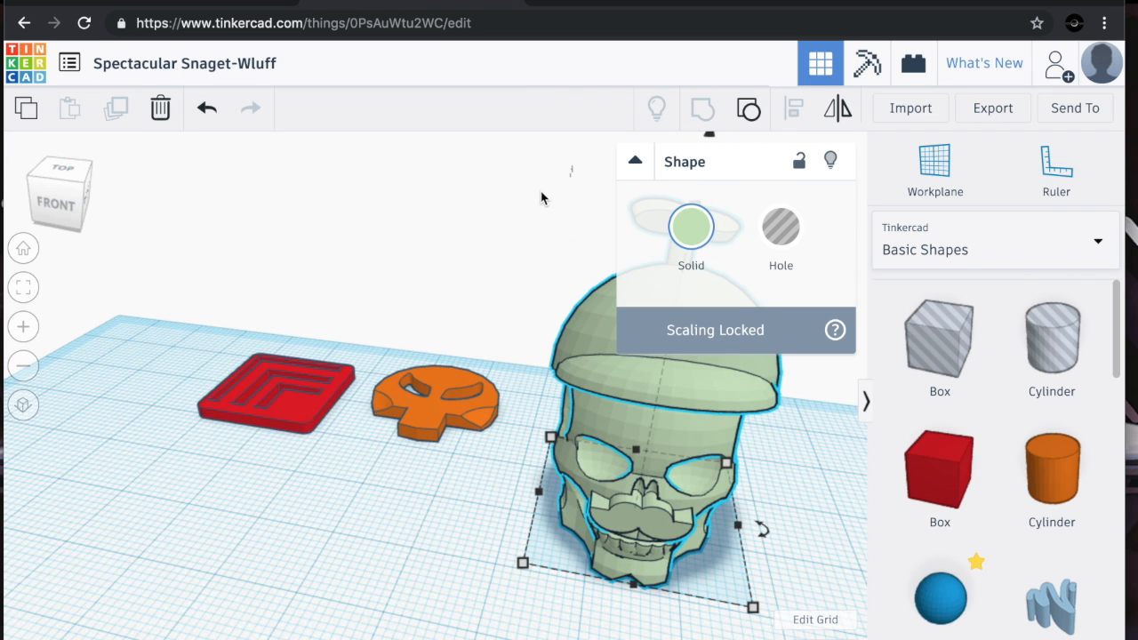
click(635, 162)
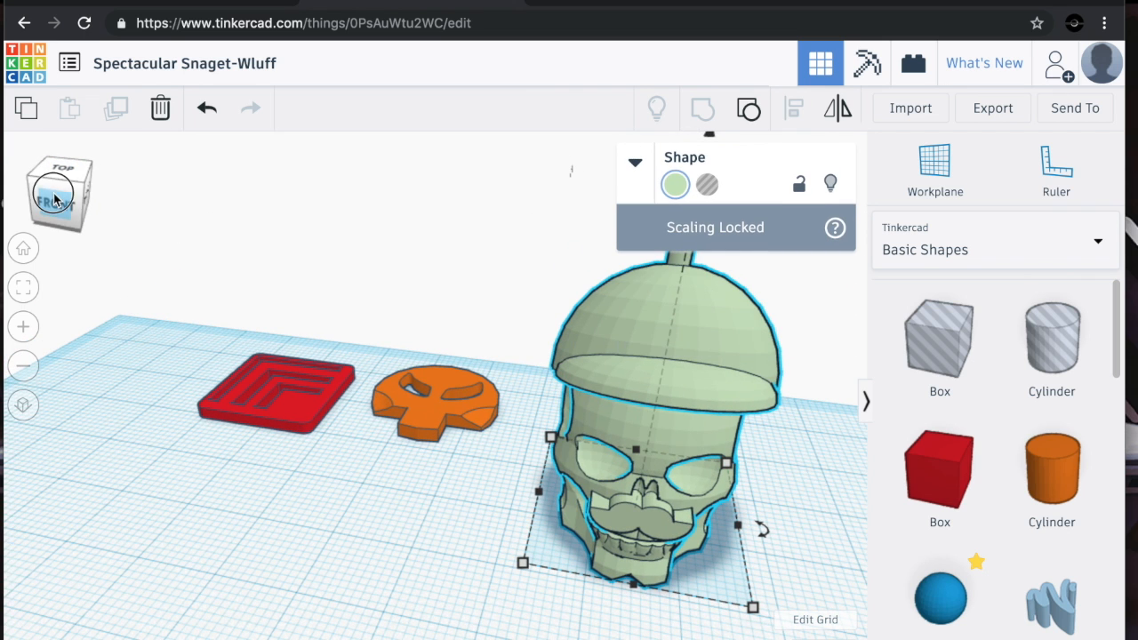
drag(45, 178, 56, 200)
Open the design Dazzling Turing from the My Designs list
click(69, 62)
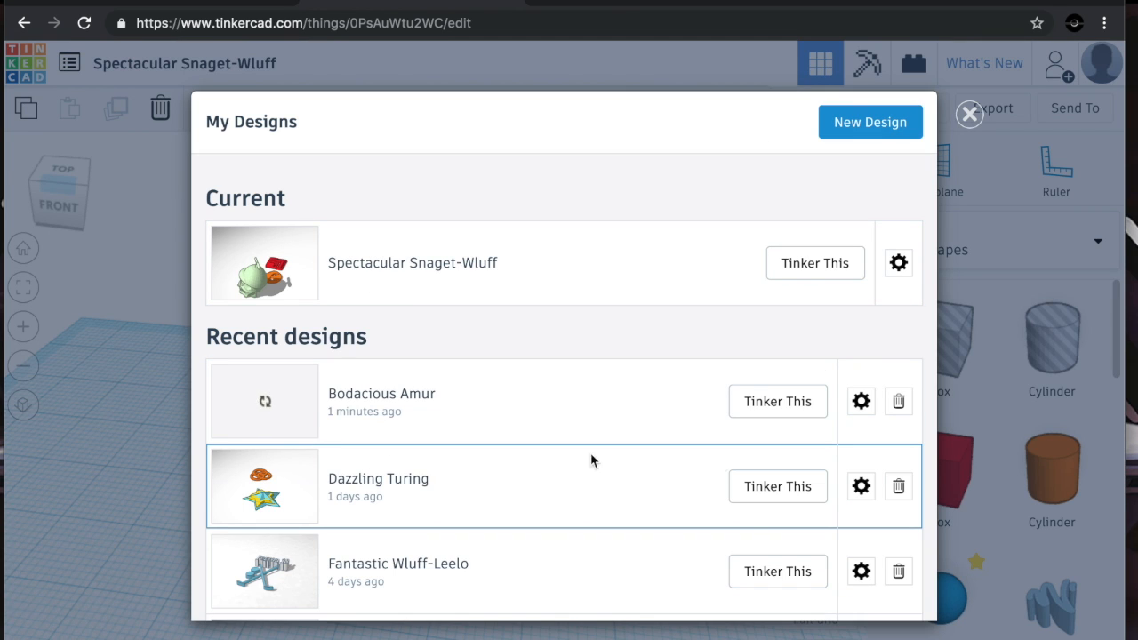
click(748, 495)
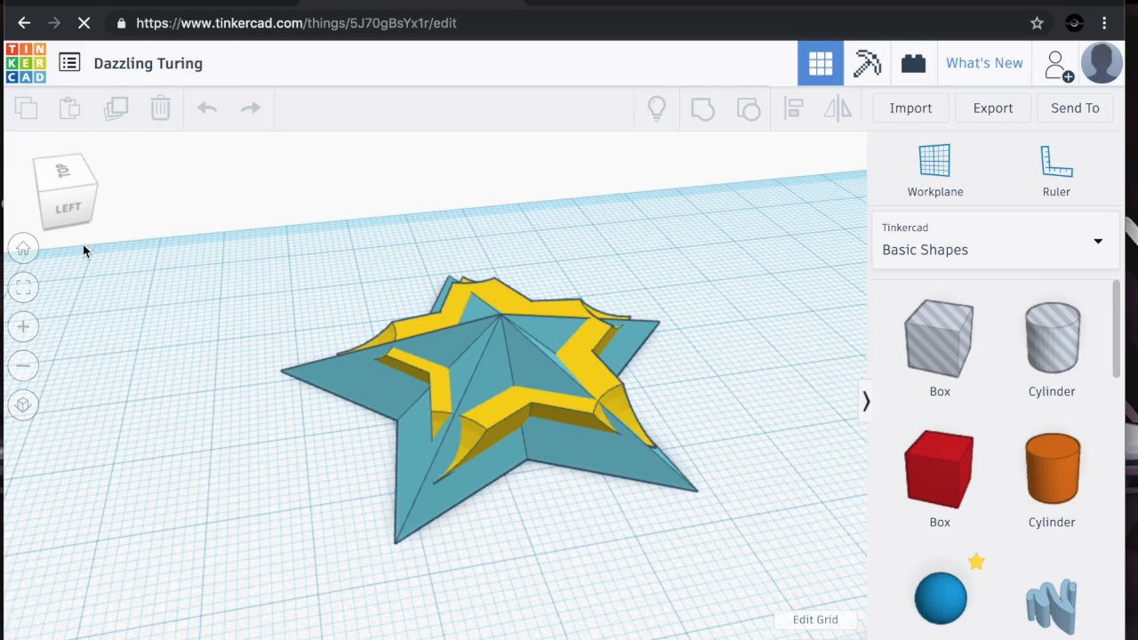
Move the orange rings beside the star, shifting them about -42 mm and 12 mm
drag(62, 188, 56, 199)
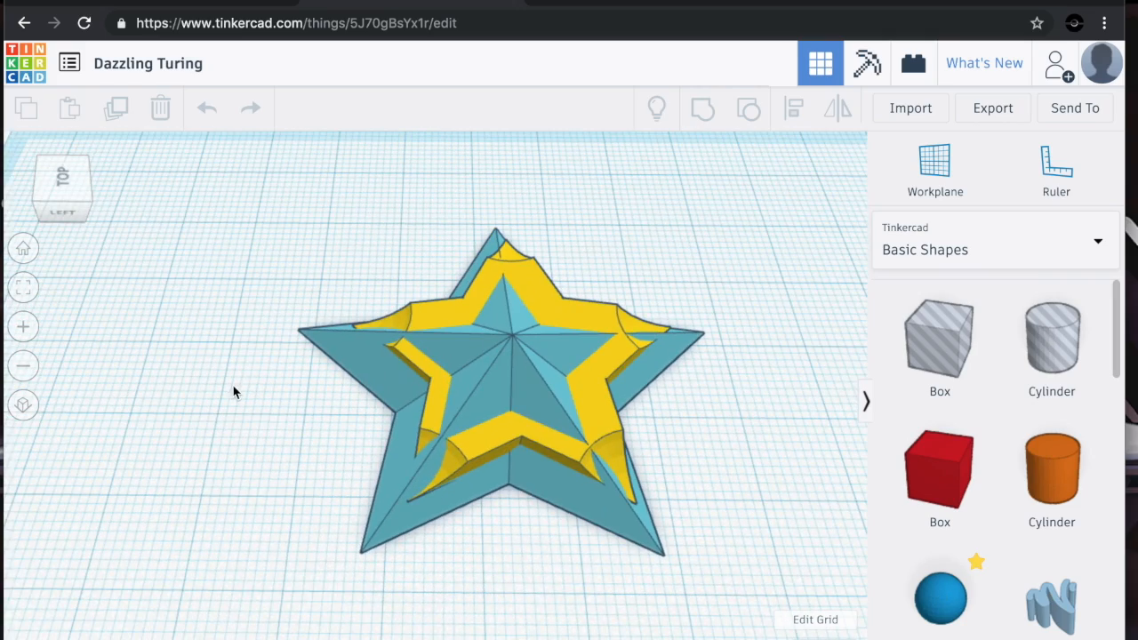
scroll(211, 402, down, 5)
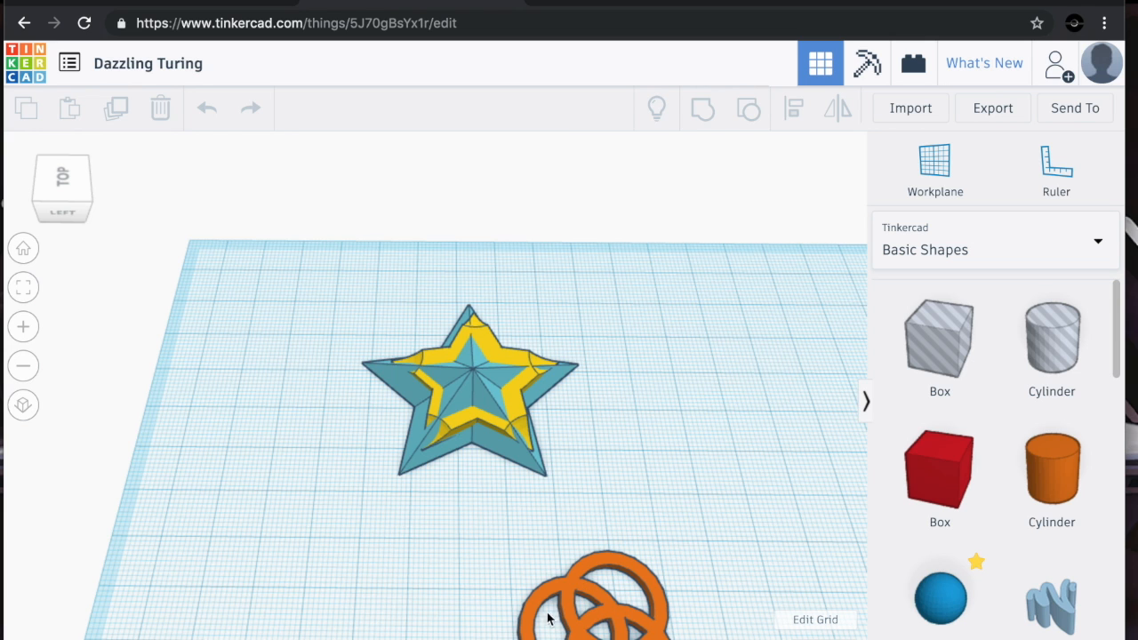
drag(547, 618, 284, 534)
click(43, 207)
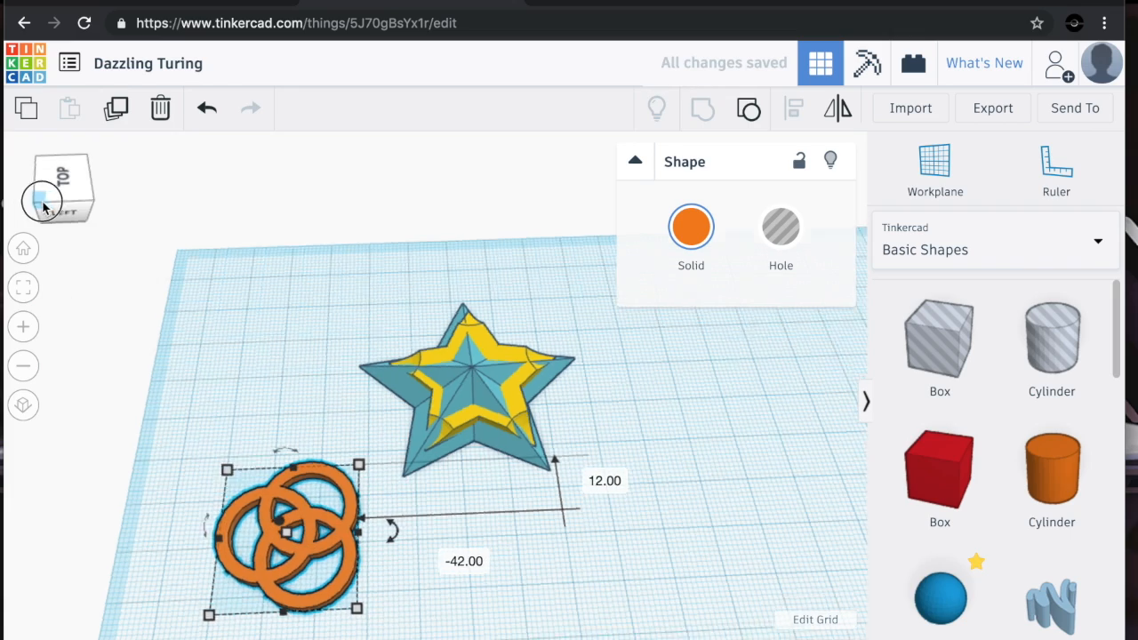
drag(42, 206, 74, 196)
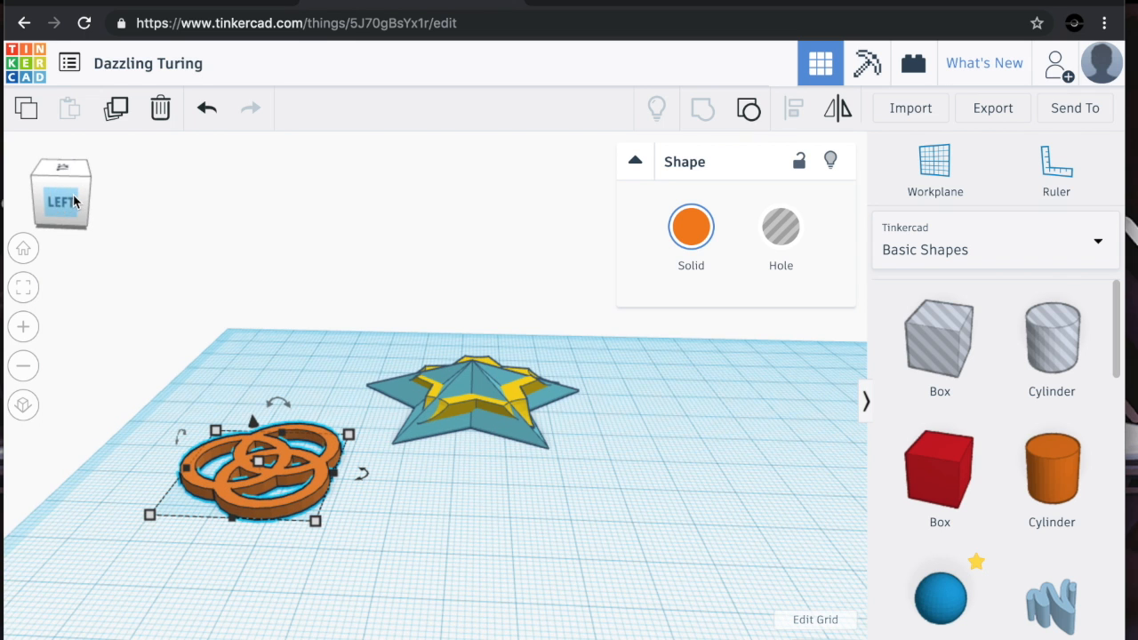
Start a new design and place a solid 20 mm box in the middle of its workplane
click(69, 80)
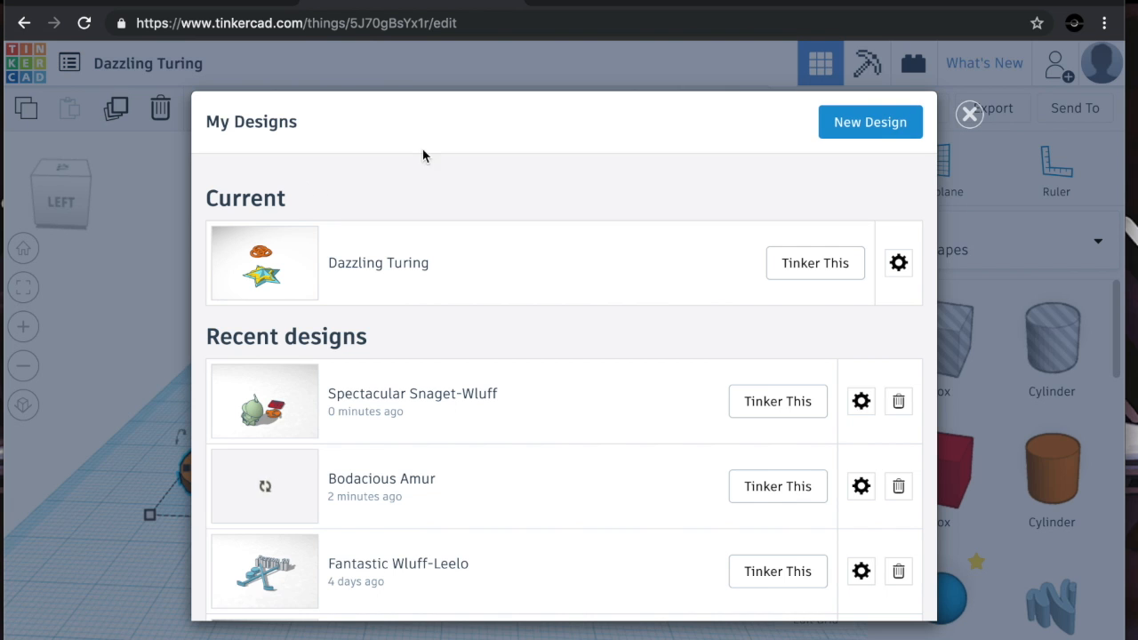
click(855, 130)
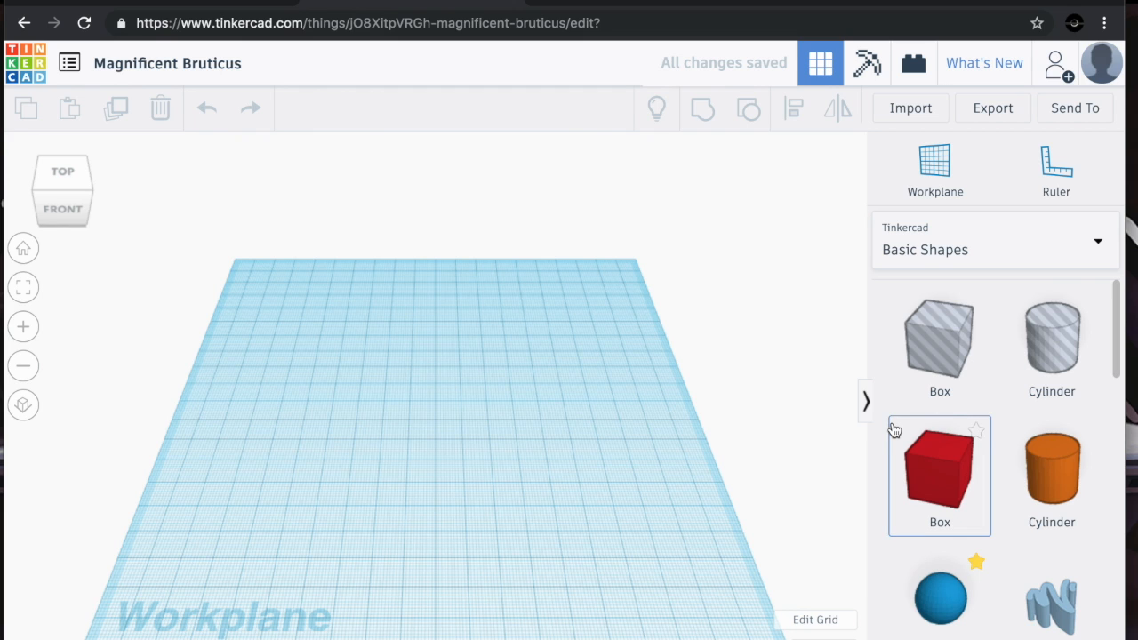
drag(930, 444, 454, 434)
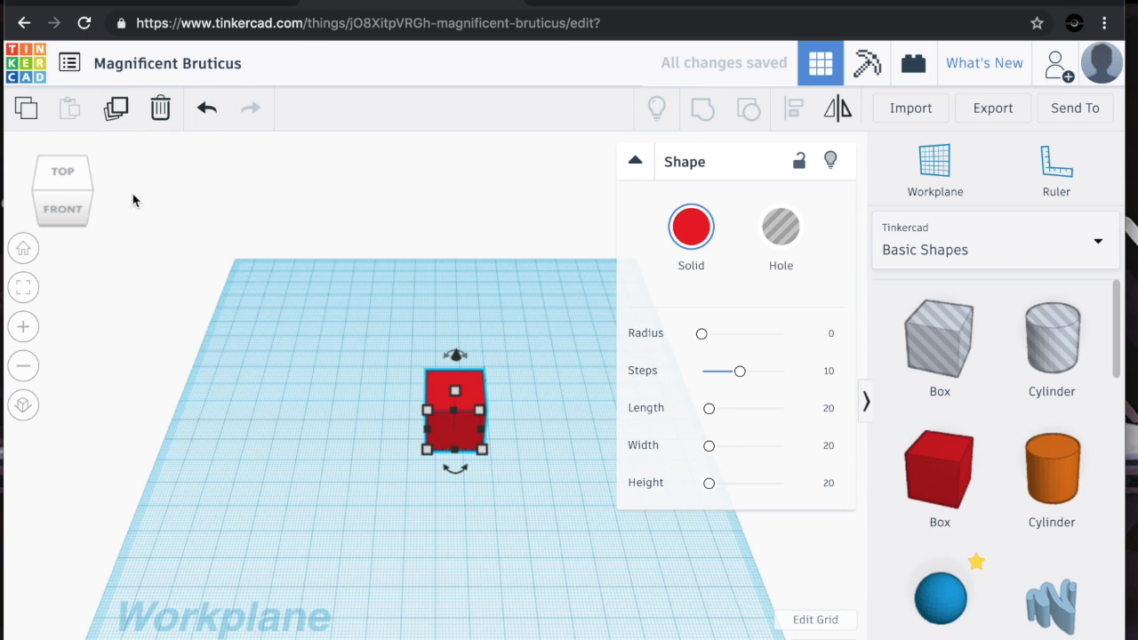
Set the box's steps to 9 and its length to about 19.63 mm using the shape sliders
drag(78, 188, 81, 184)
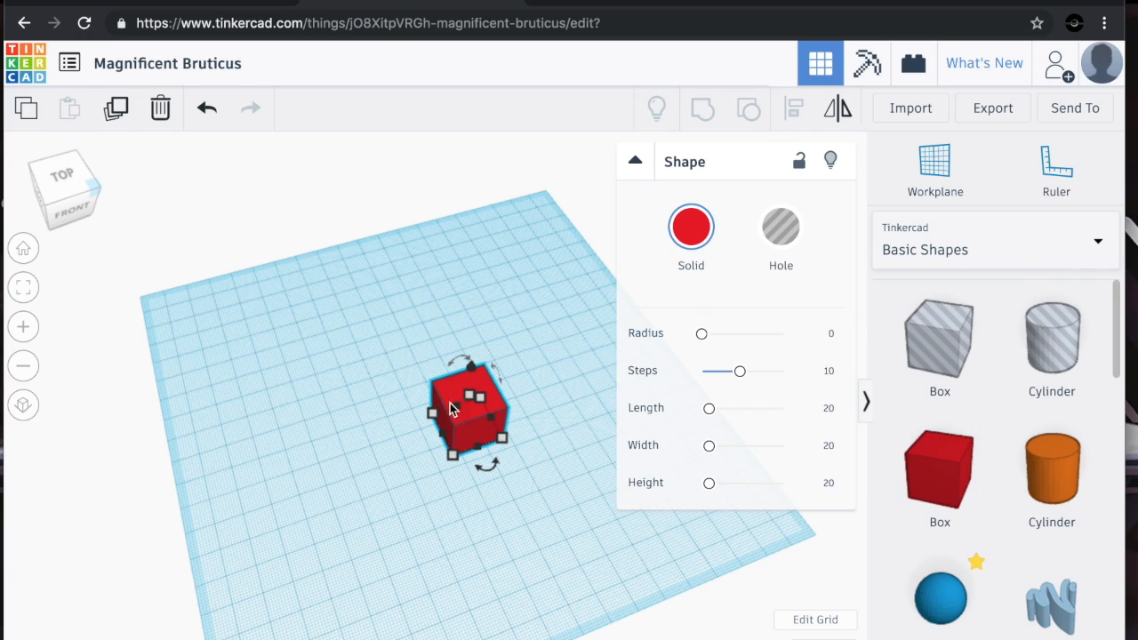
scroll(394, 428, up, 5)
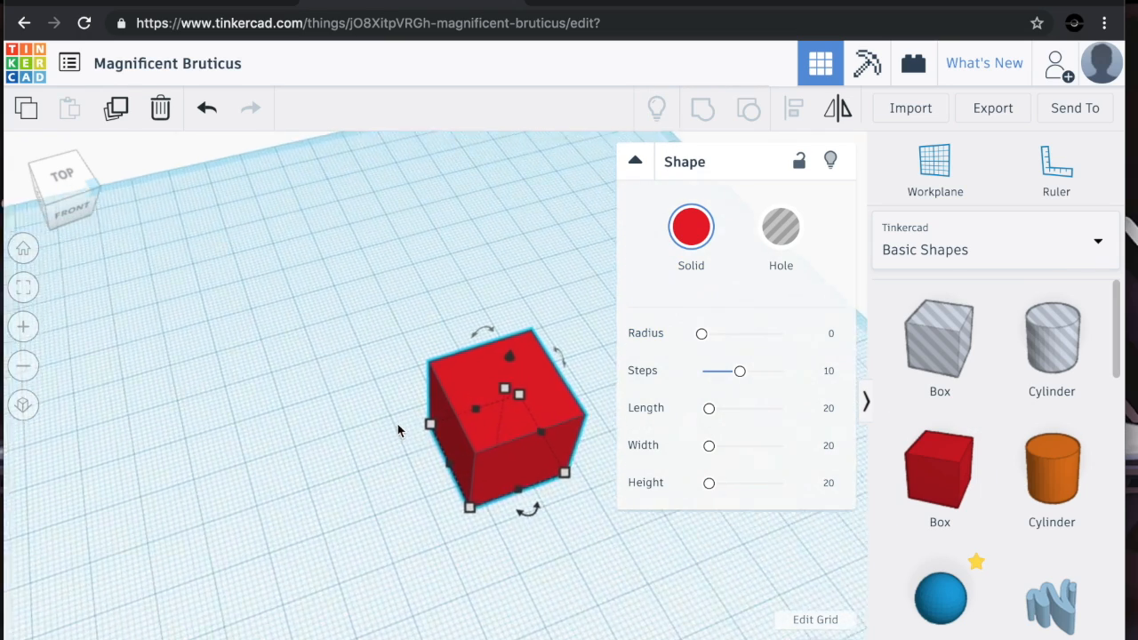
scroll(398, 430, up, 2)
mouse_move(702, 336)
mouse_down()
mouse_move(755, 336)
mouse_move(681, 341)
mouse_up()
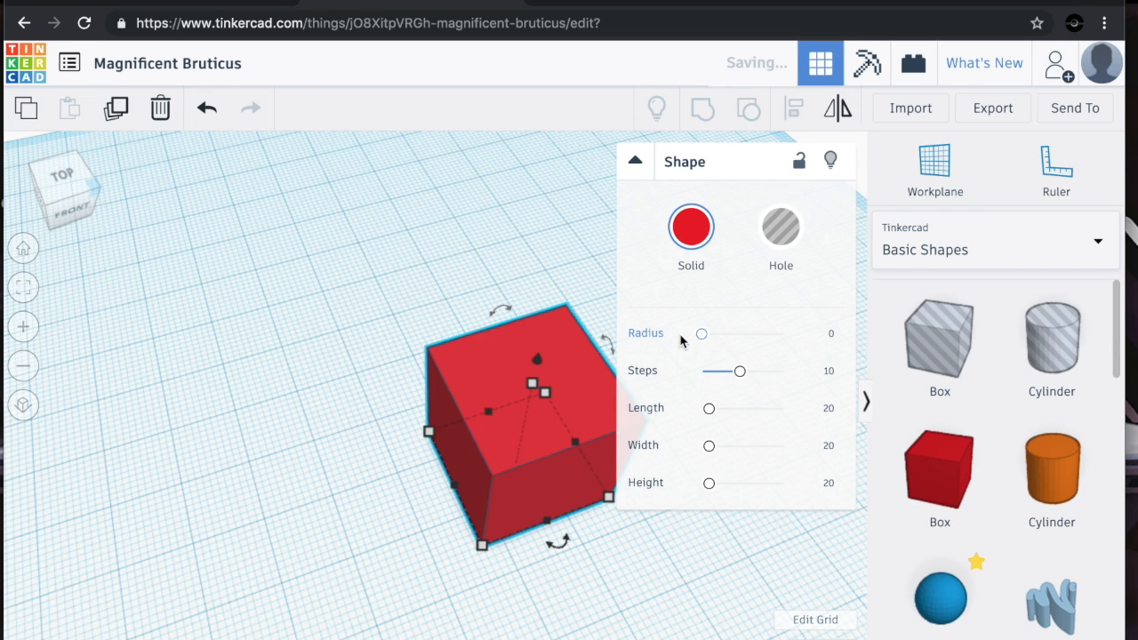
mouse_move(737, 371)
mouse_down()
mouse_move(786, 377)
mouse_move(727, 381)
mouse_move(735, 387)
mouse_up()
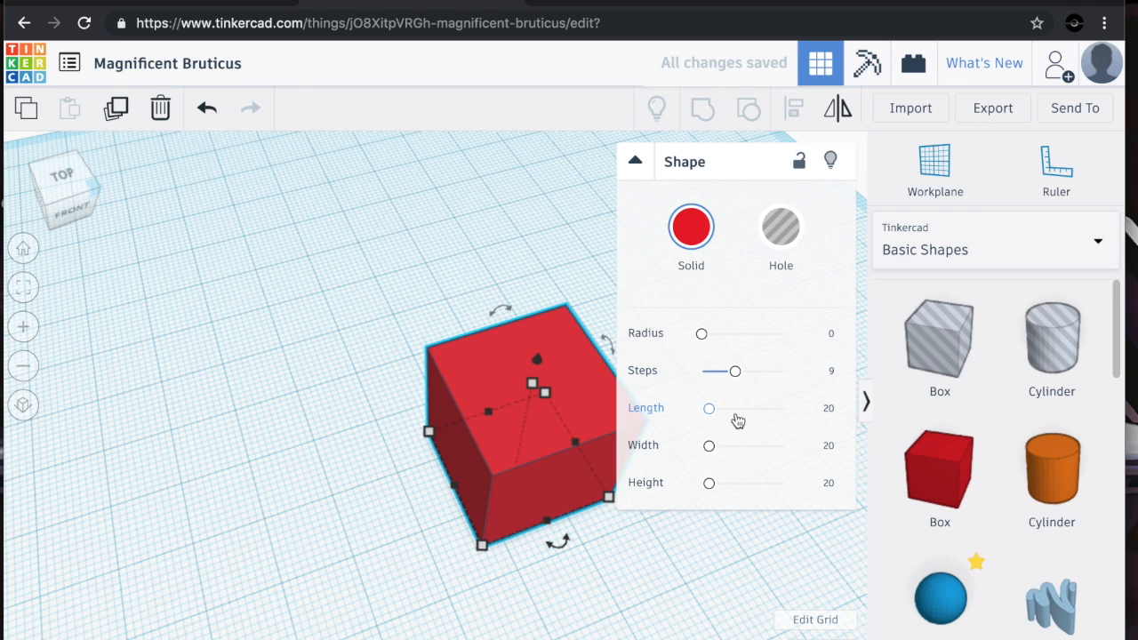
mouse_move(705, 418)
mouse_down()
mouse_move(734, 409)
mouse_move(699, 409)
mouse_move(706, 417)
mouse_up()
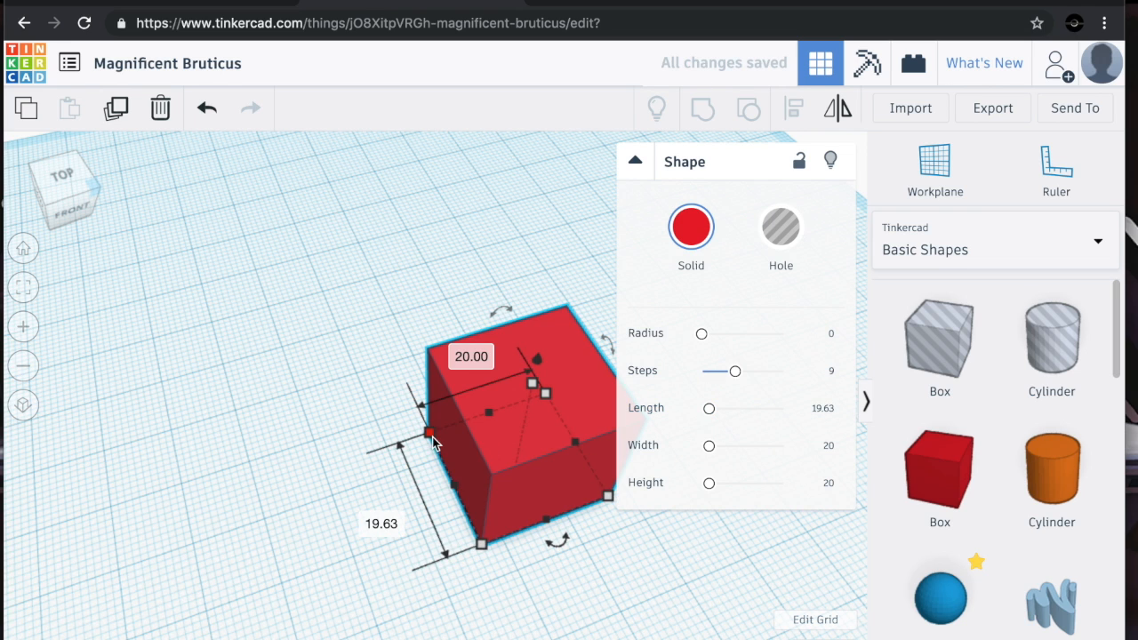
click(376, 326)
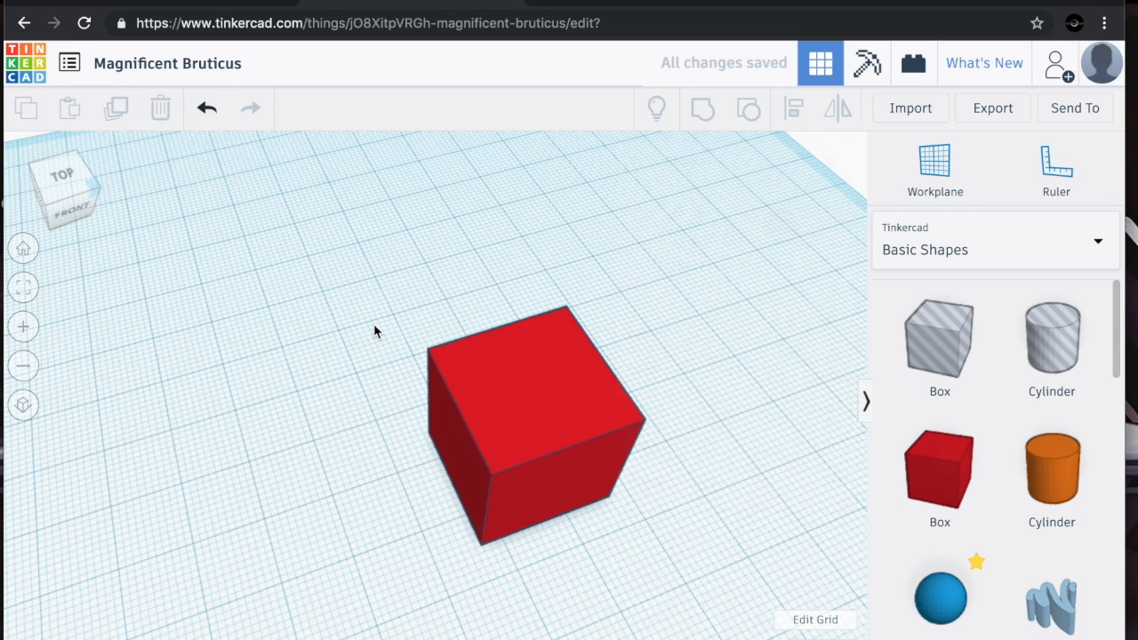
Move the box toward the back left and stretch its footprint to about 28 mm by 29 mm
click(582, 417)
click(506, 364)
drag(506, 365, 311, 298)
drag(419, 428, 480, 437)
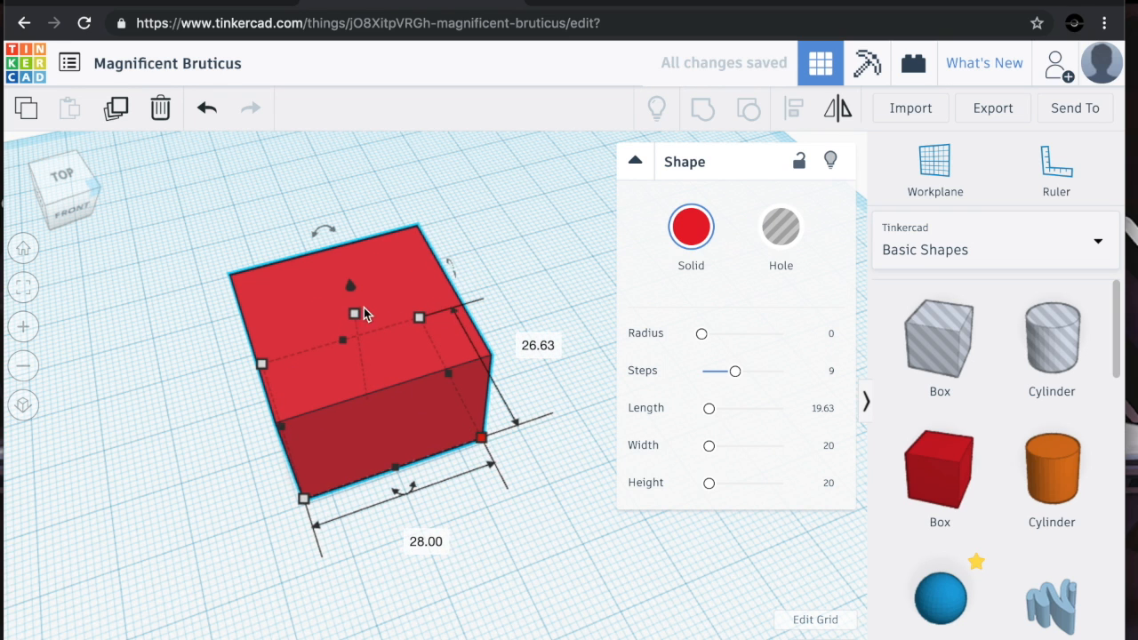
mouse_move(354, 318)
mouse_down()
mouse_move(350, 259)
mouse_move(352, 304)
mouse_up()
mouse_move(347, 350)
mouse_down()
mouse_move(348, 338)
mouse_move(320, 351)
mouse_move(299, 396)
mouse_move(325, 357)
mouse_move(315, 338)
mouse_move(334, 340)
mouse_up()
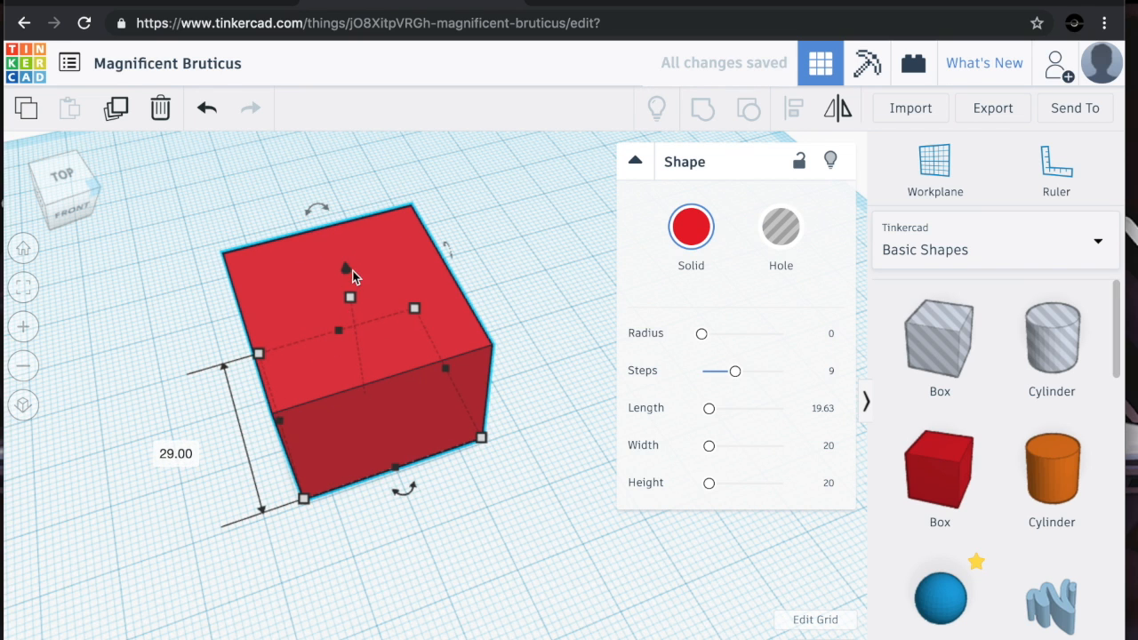
Raise the box 10 mm above the workplane and collapse the shape inspector
click(348, 270)
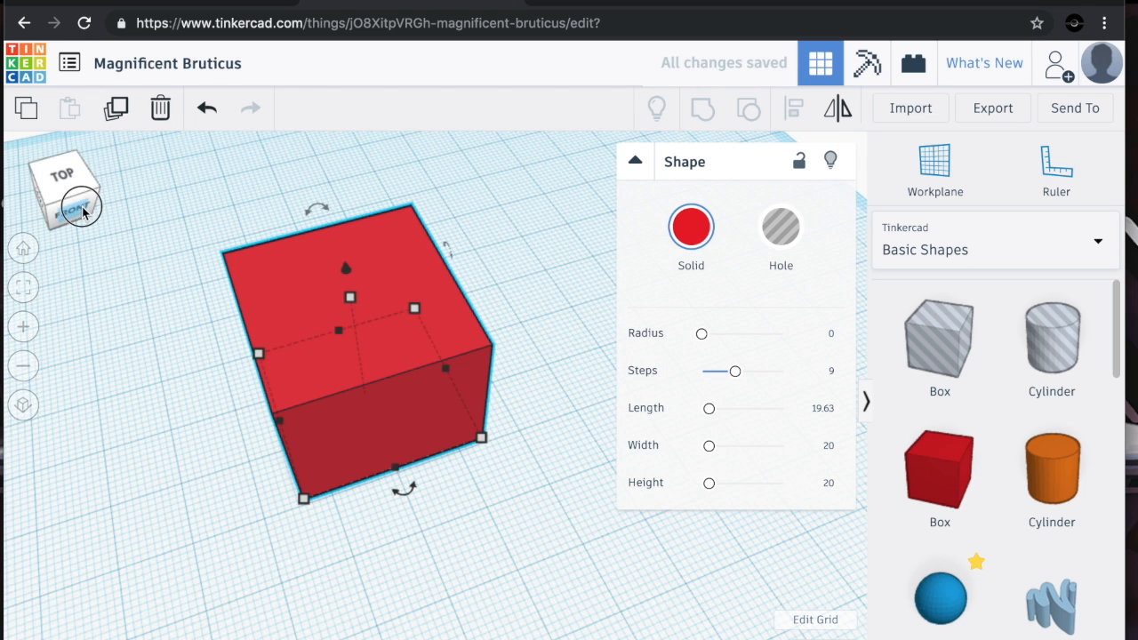
click(83, 212)
drag(353, 224, 346, 146)
mouse_move(83, 183)
mouse_down()
mouse_move(101, 178)
mouse_move(94, 185)
mouse_up()
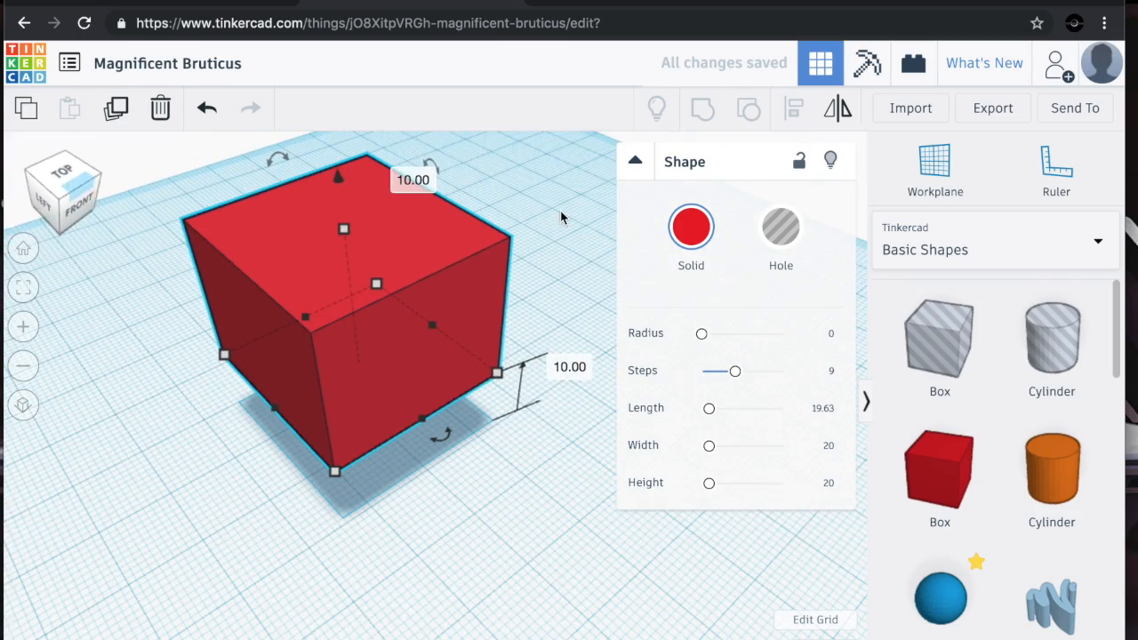
click(635, 161)
Lower the box back down so it sinks below the workplane
drag(336, 181, 342, 210)
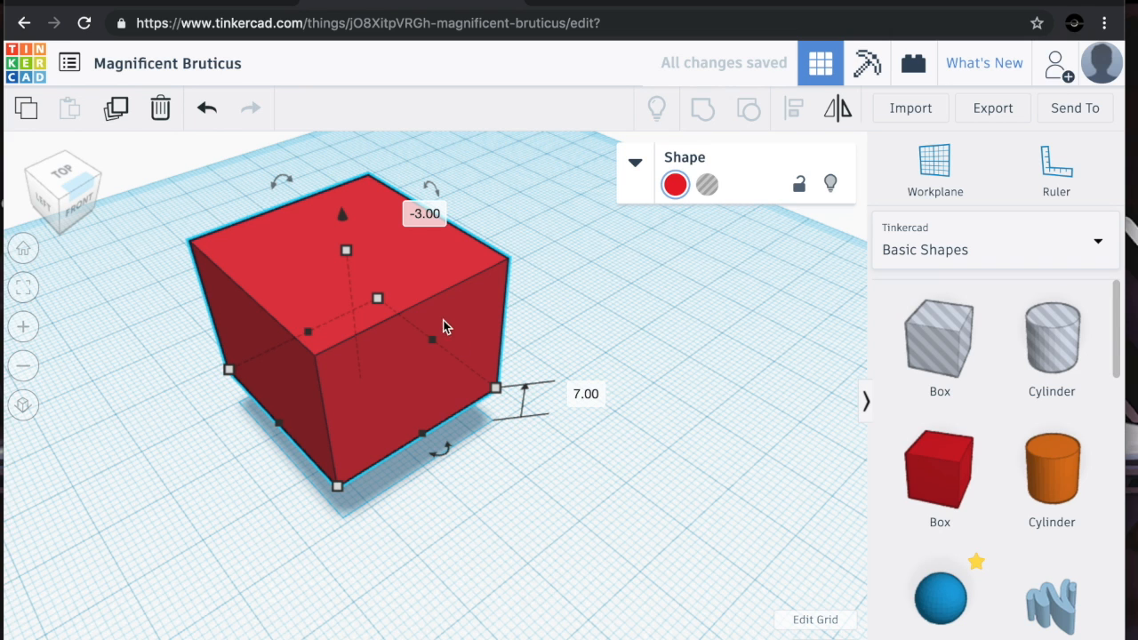
drag(344, 216, 353, 271)
click(489, 552)
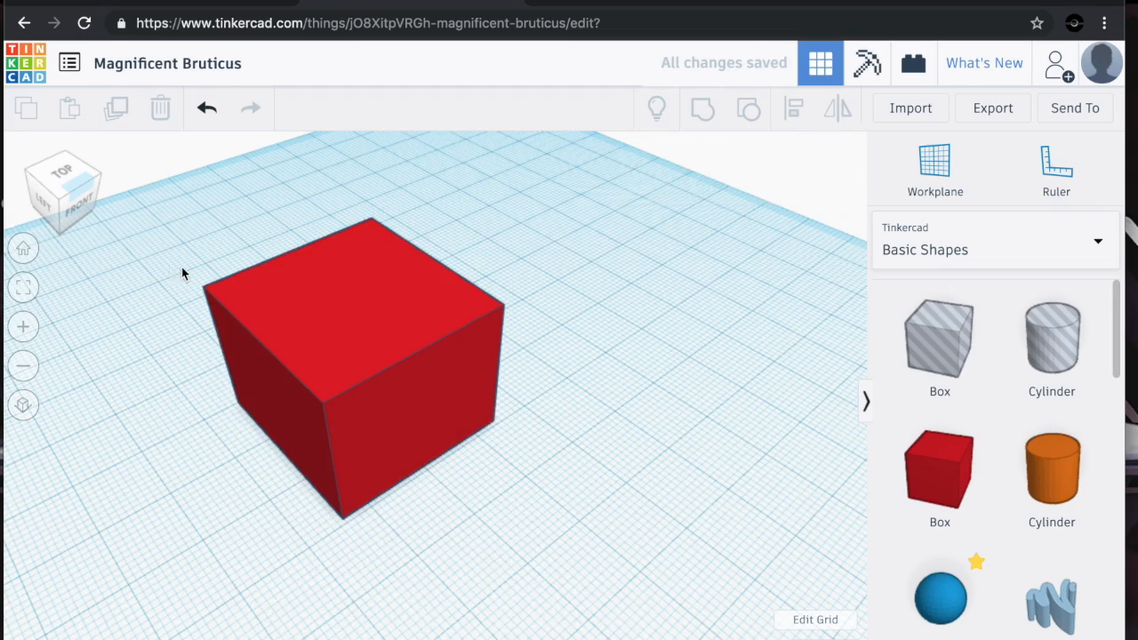
Flatten the box into a thin slab by reducing its height from the front view
click(74, 207)
drag(75, 206, 64, 220)
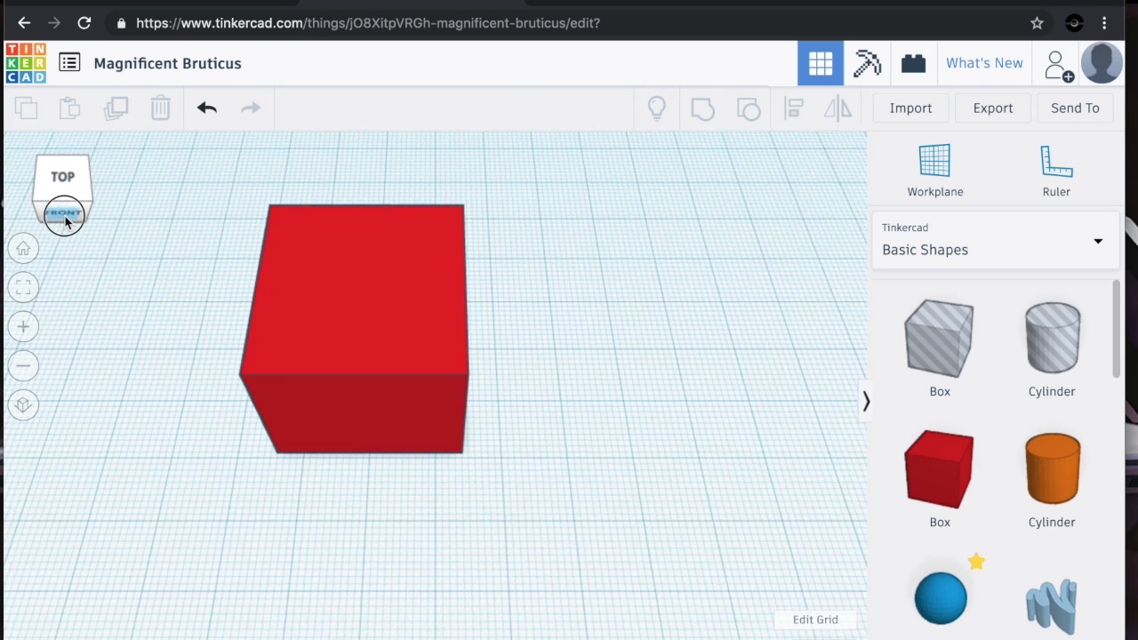
click(445, 362)
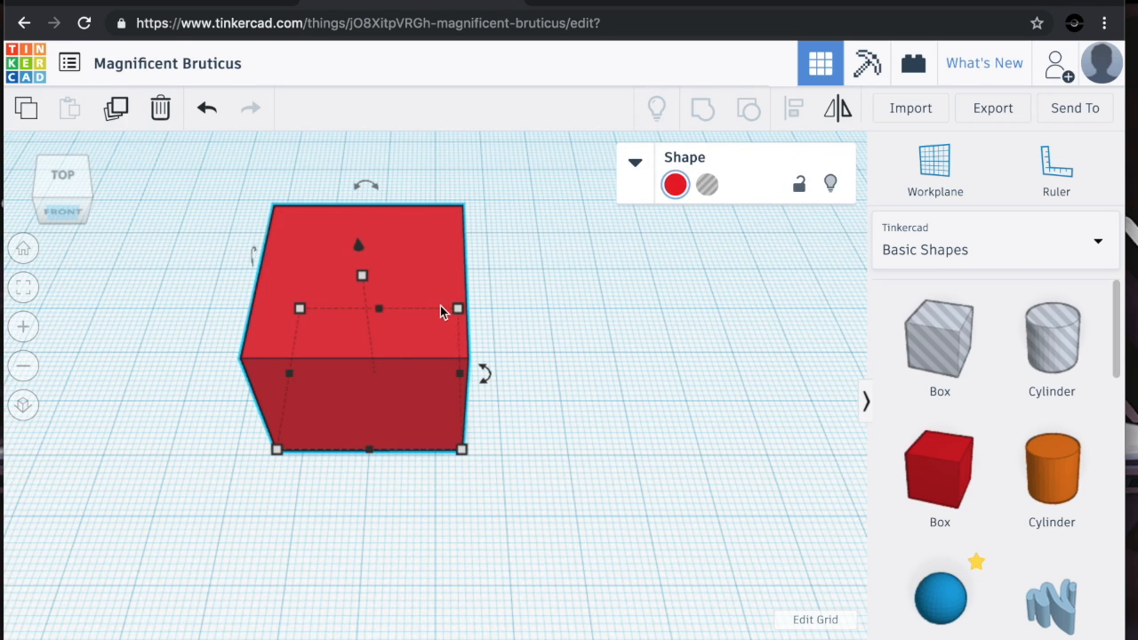
drag(362, 275, 374, 368)
click(597, 384)
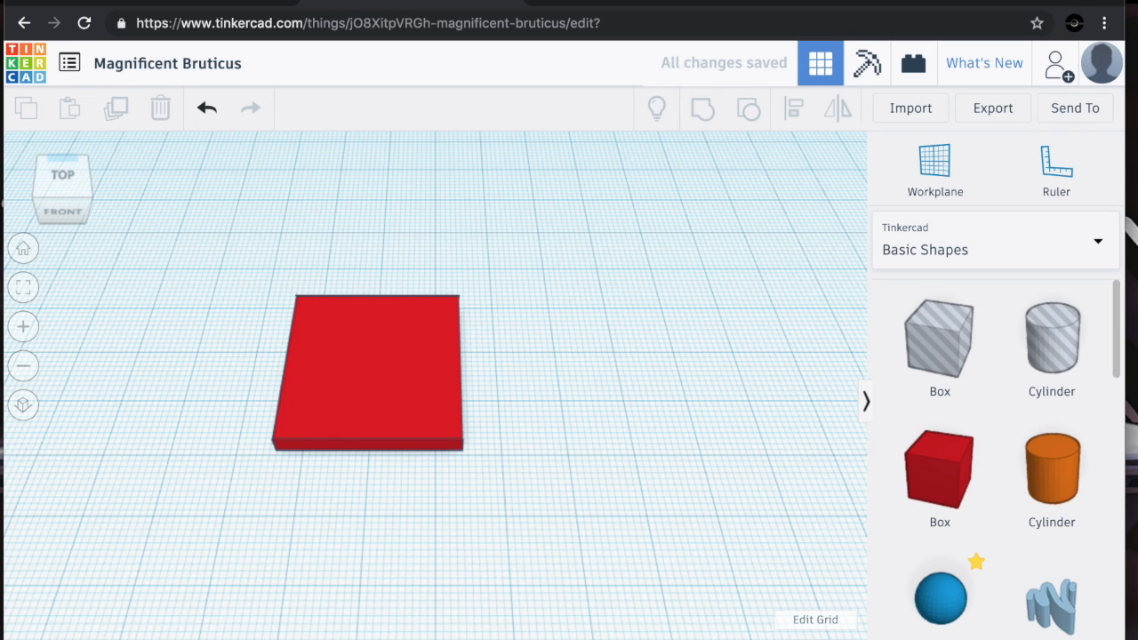
Browse through the Basic Shapes library
scroll(977, 467, down, 5)
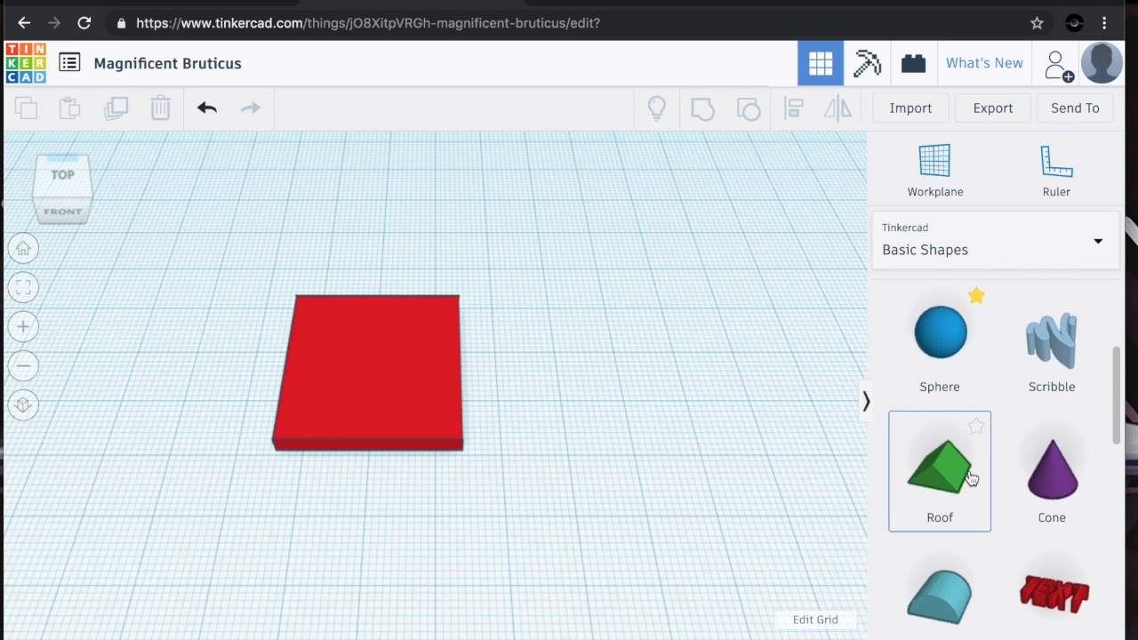
scroll(971, 478, down, 5)
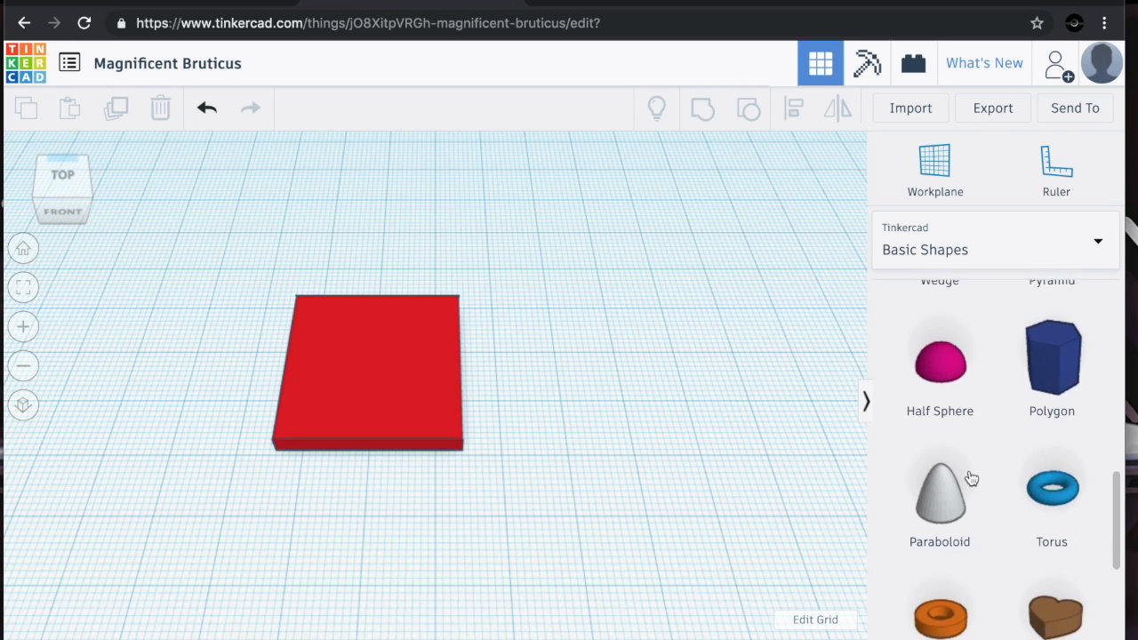
scroll(971, 478, down, 2)
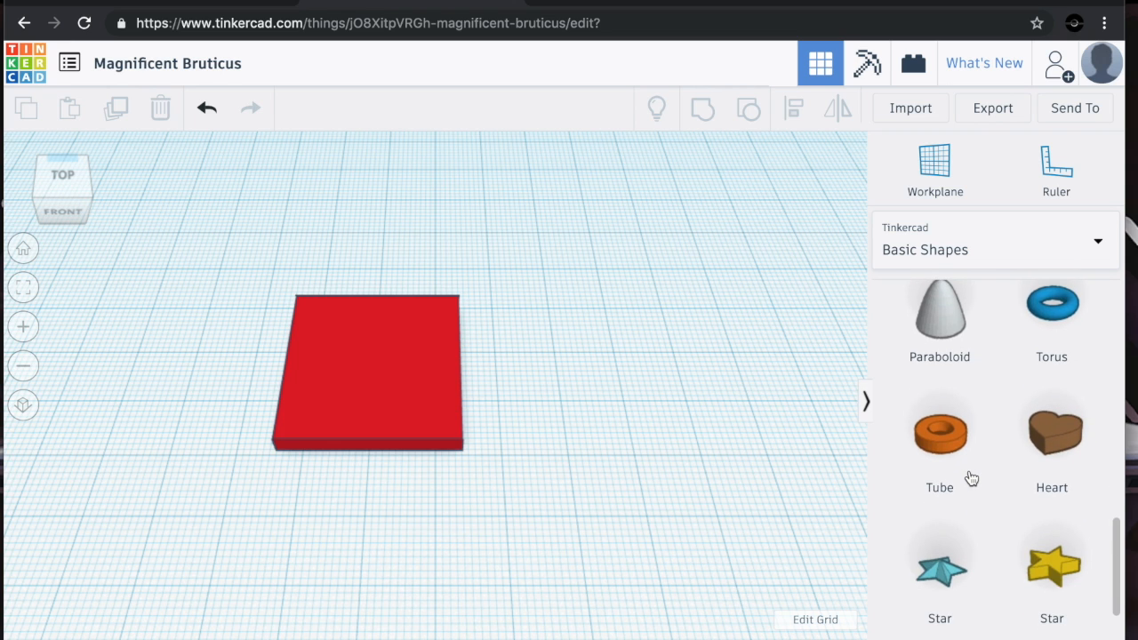
scroll(972, 478, down, 3)
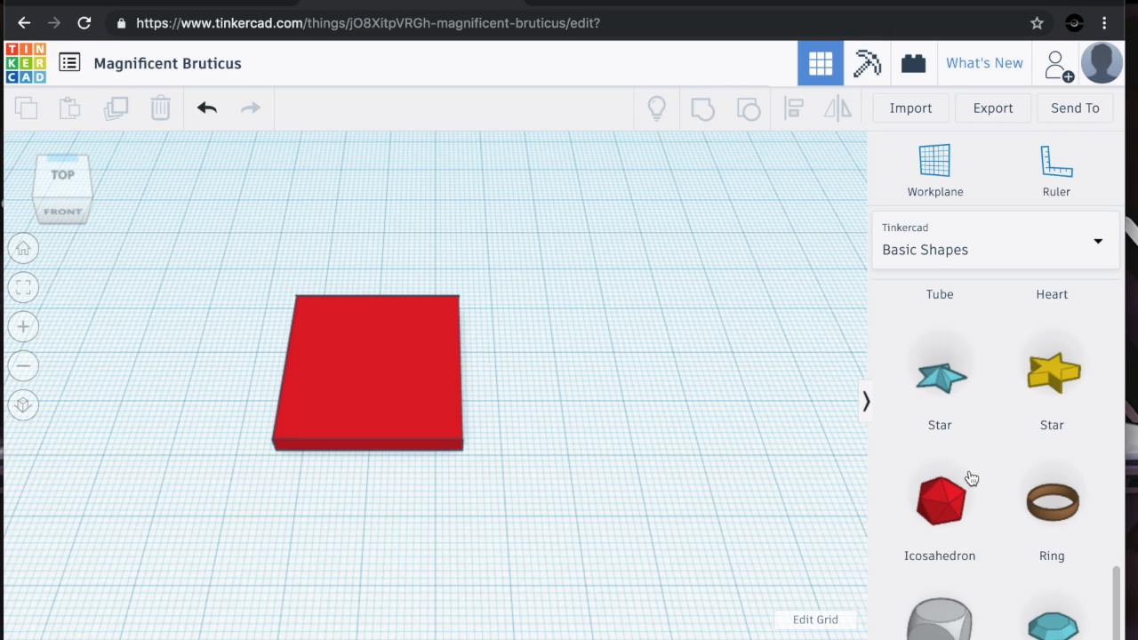
scroll(971, 478, down, 1)
scroll(972, 479, up, 5)
scroll(971, 478, up, 8)
scroll(972, 478, down, 1)
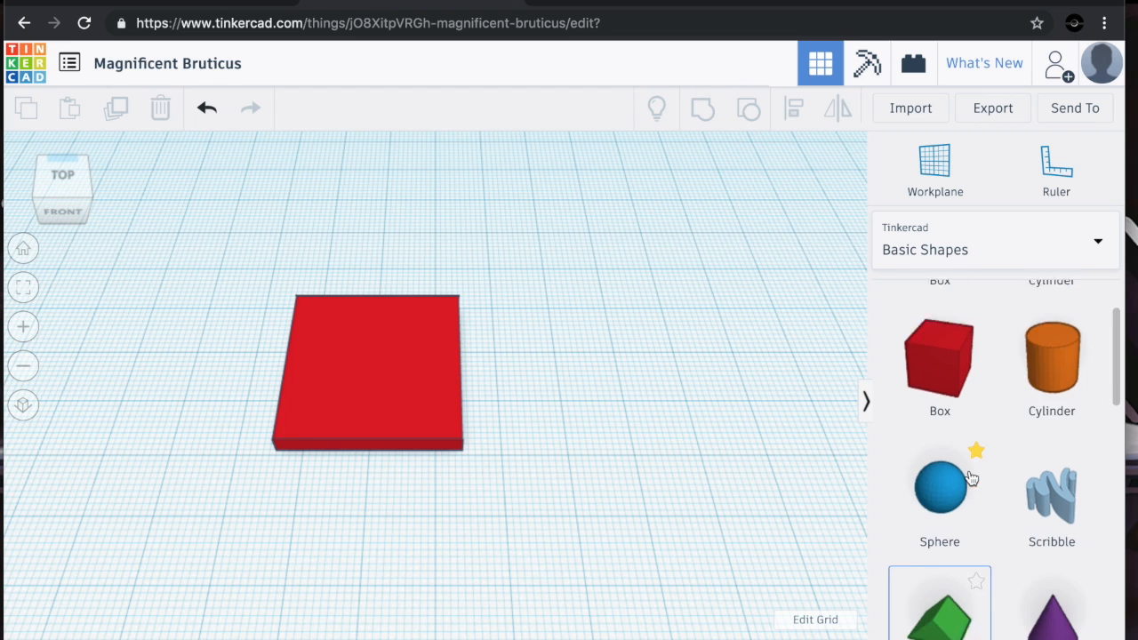
Place a sphere onto the middle of the slab
scroll(971, 479, down, 1)
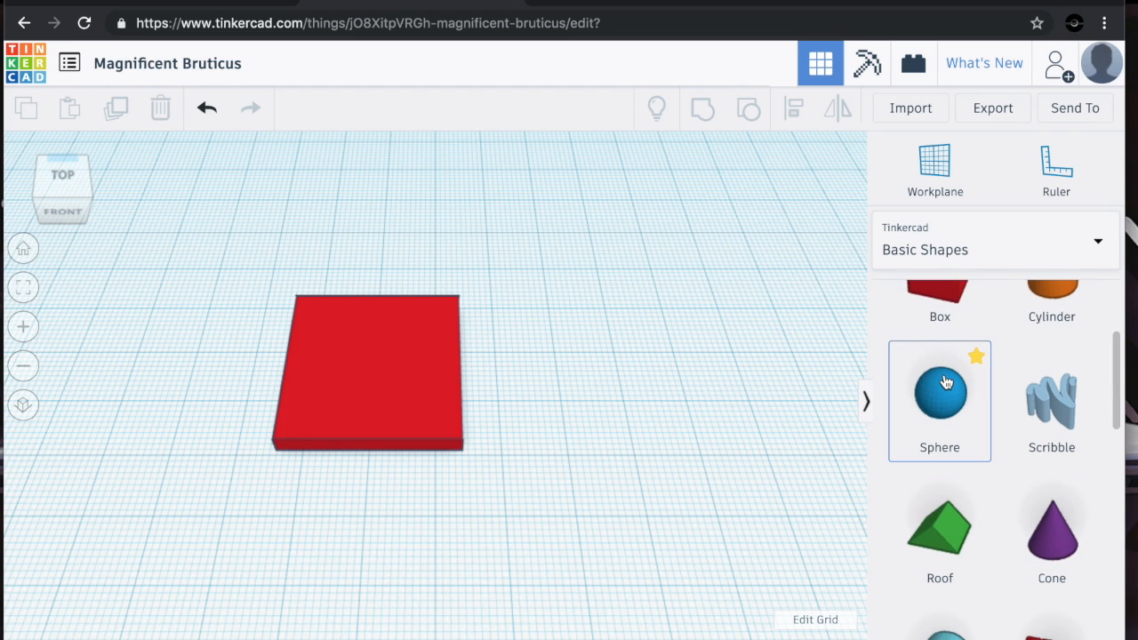
drag(946, 383, 376, 380)
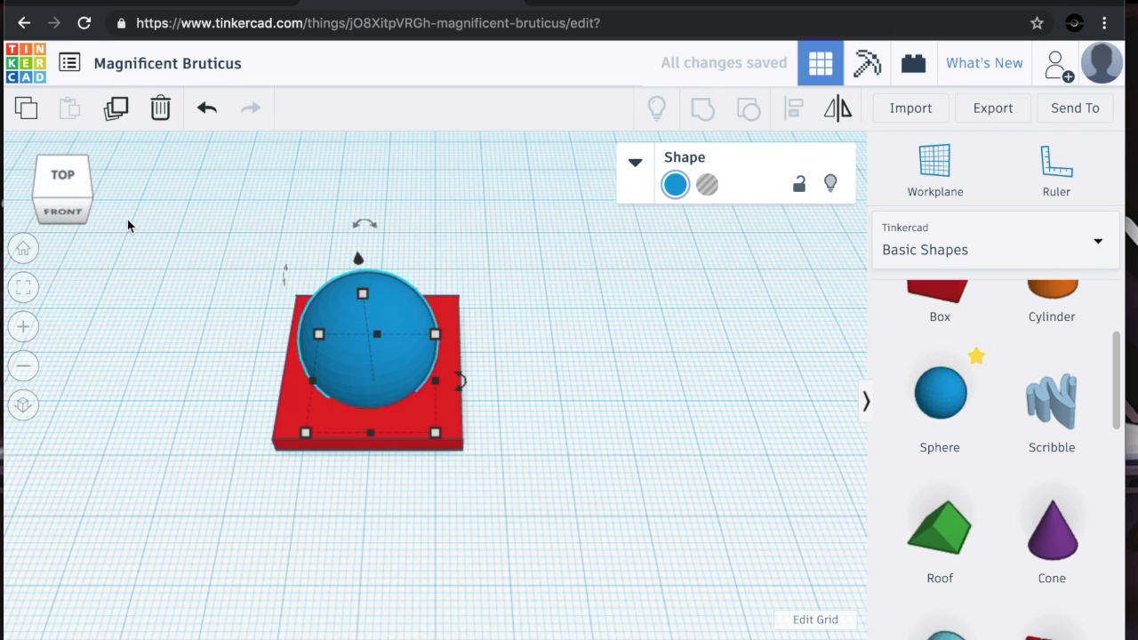
drag(71, 178, 123, 182)
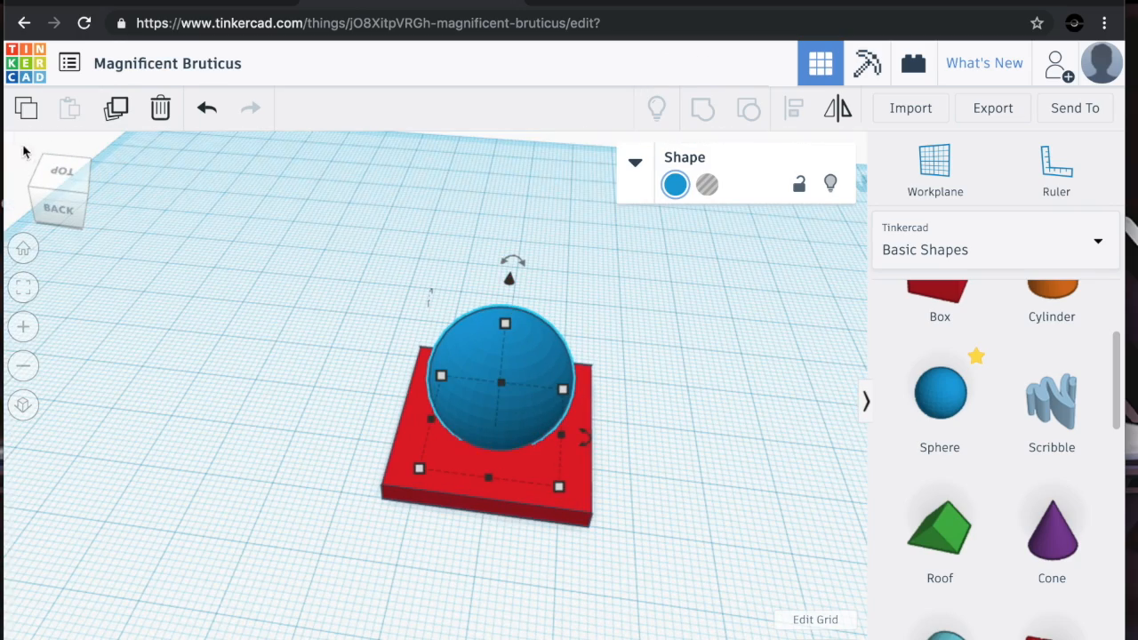
click(64, 175)
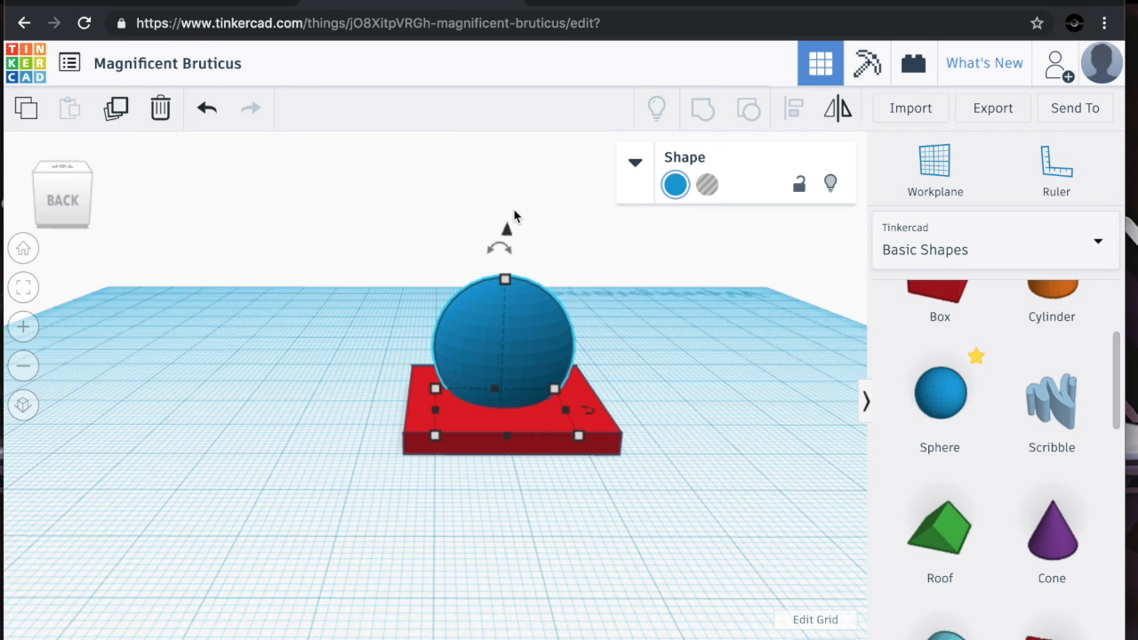
mouse_move(508, 233)
mouse_down()
mouse_move(508, 205)
mouse_move(504, 234)
mouse_up()
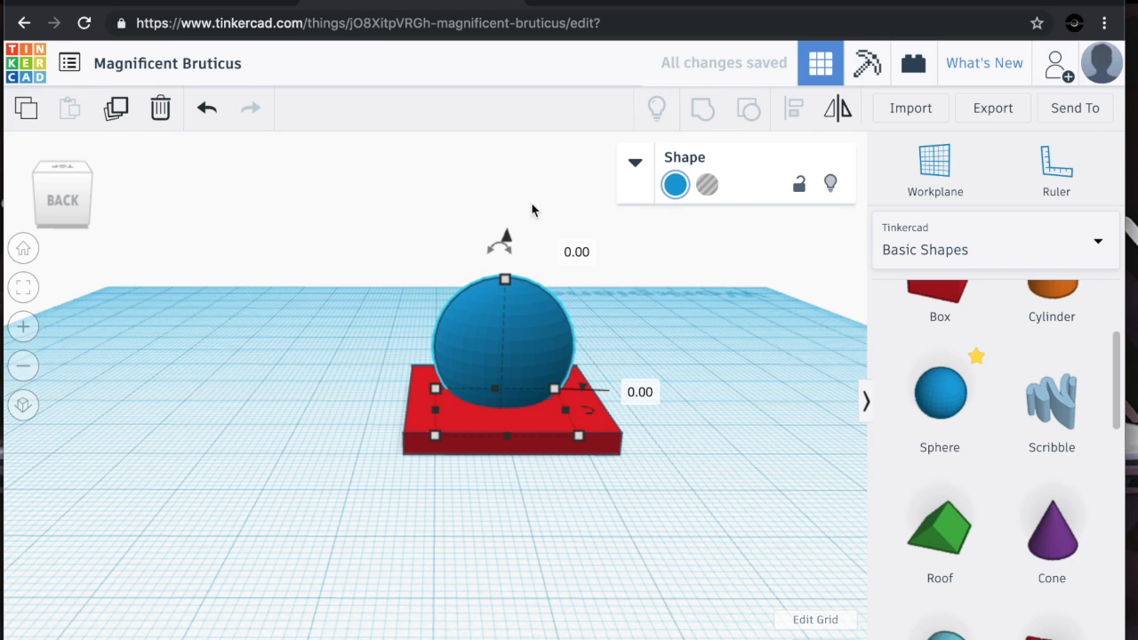
Convert the sphere into a hole and lower it 8 mm into the slab
click(705, 186)
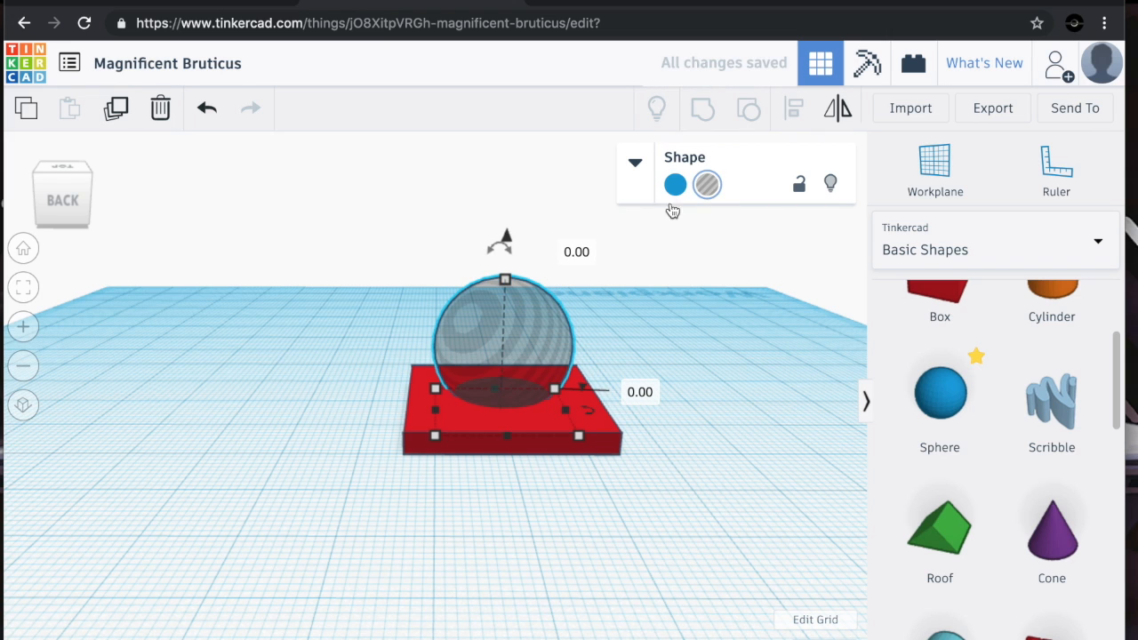
drag(78, 191, 63, 197)
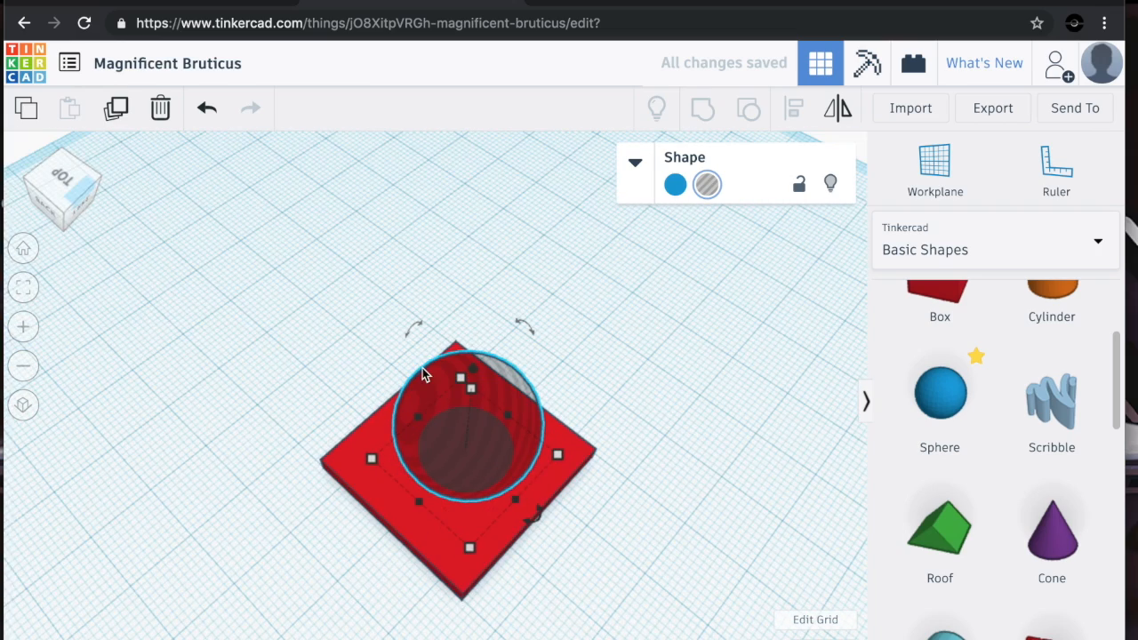
drag(480, 372, 473, 407)
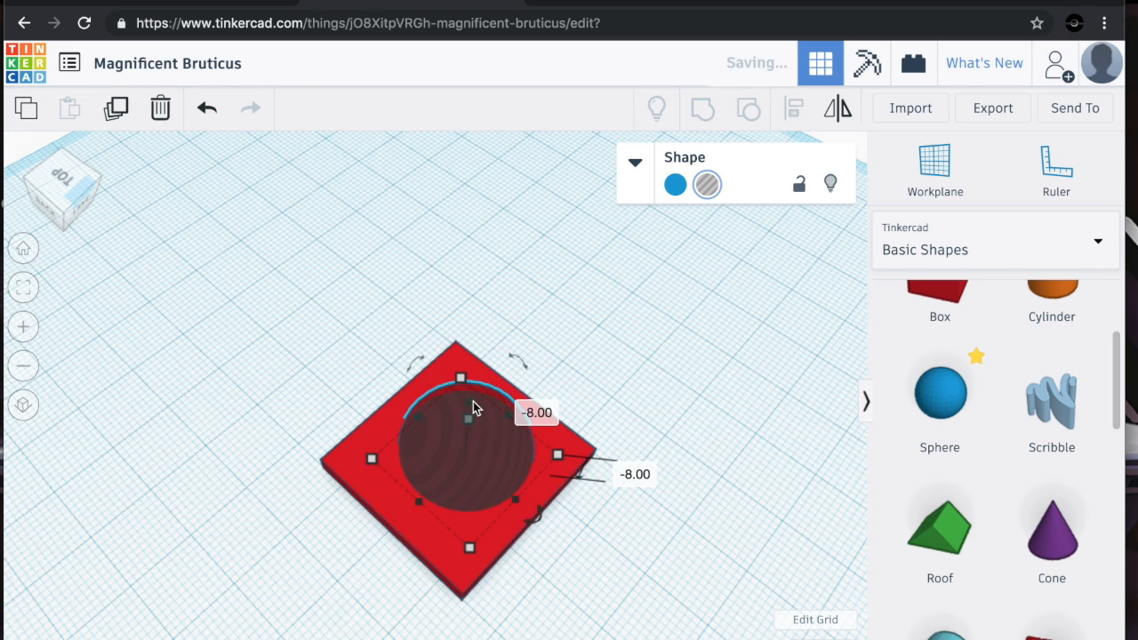
Center the sphere hole on the slab from the top view
drag(65, 186, 64, 179)
click(62, 180)
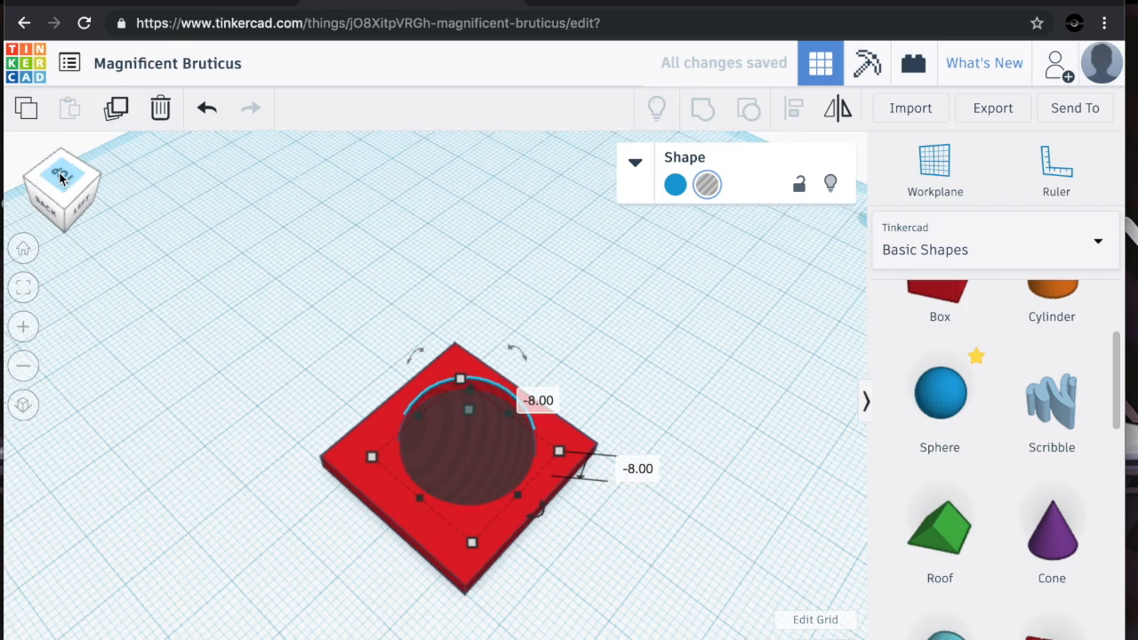
click(552, 437)
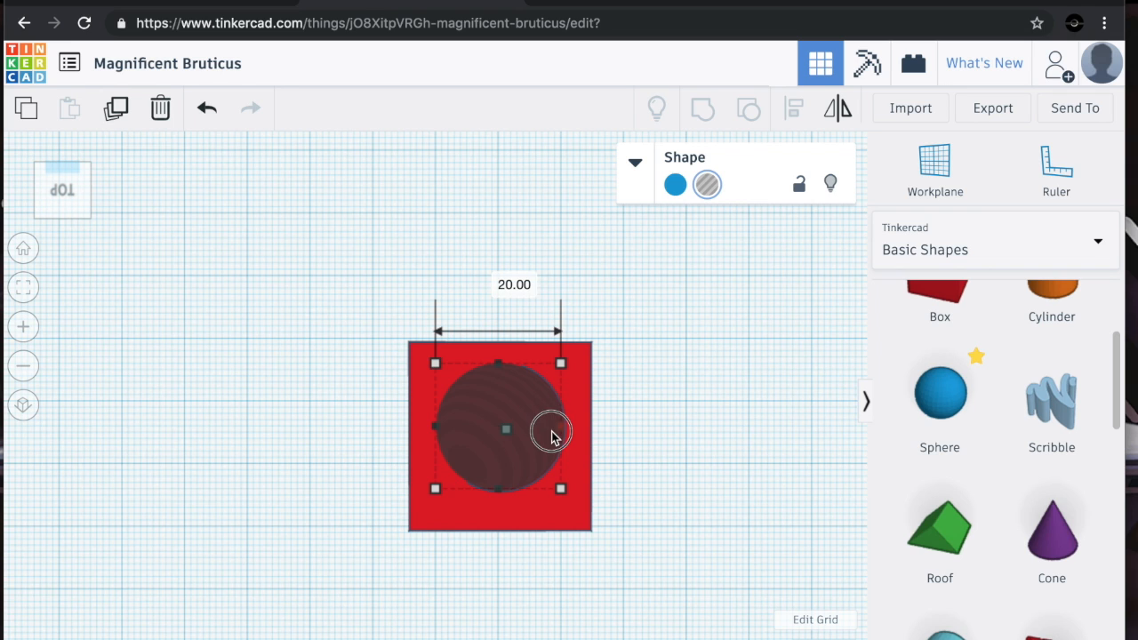
drag(553, 437, 547, 447)
drag(477, 452, 477, 471)
click(607, 572)
click(59, 189)
click(382, 318)
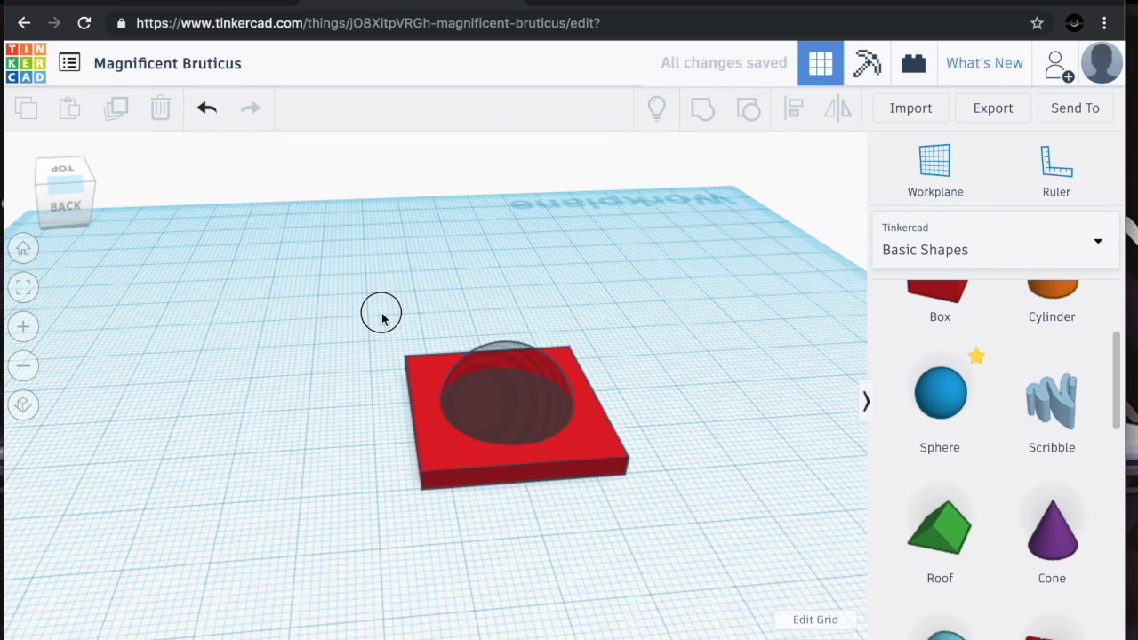
Select the slab and the sphere hole together and group them to cut the hole
drag(555, 451, 656, 498)
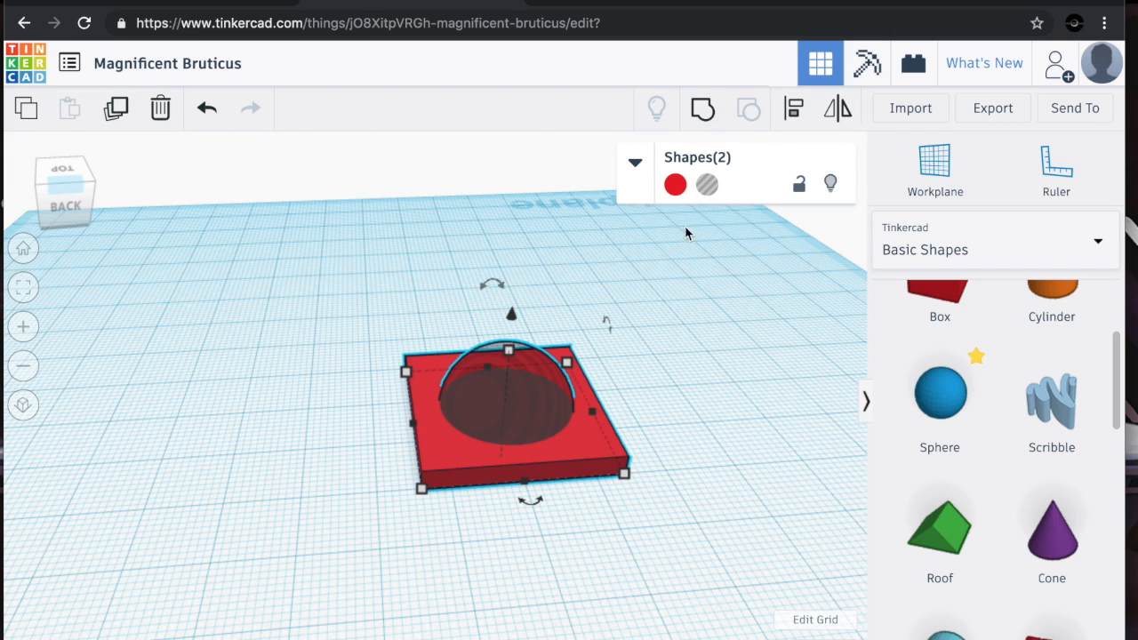
click(702, 114)
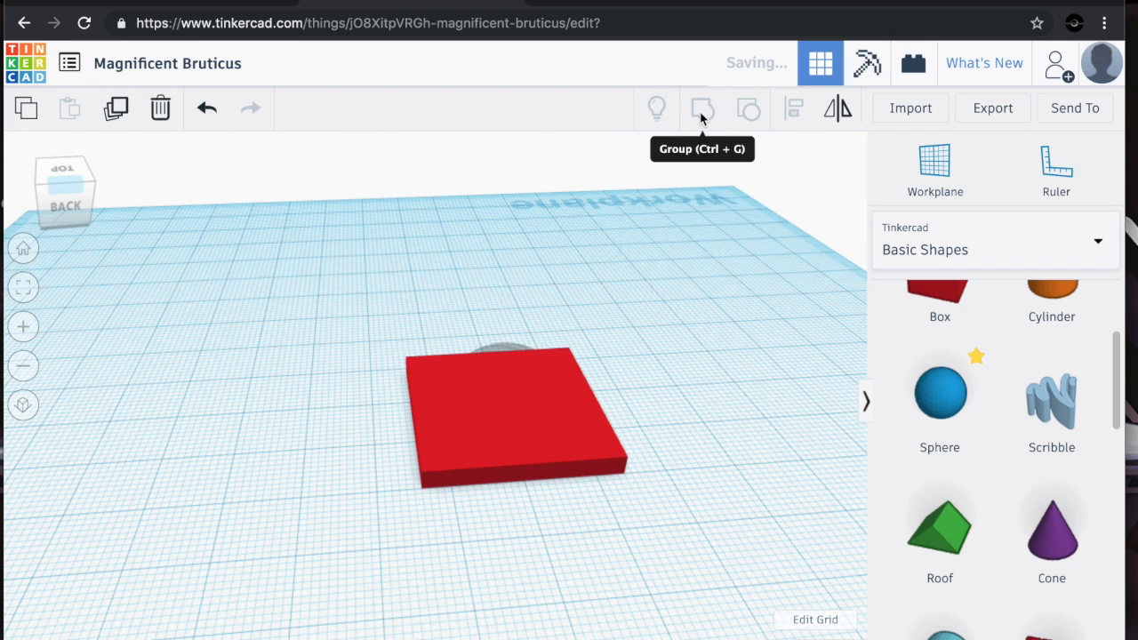
click(705, 362)
click(424, 378)
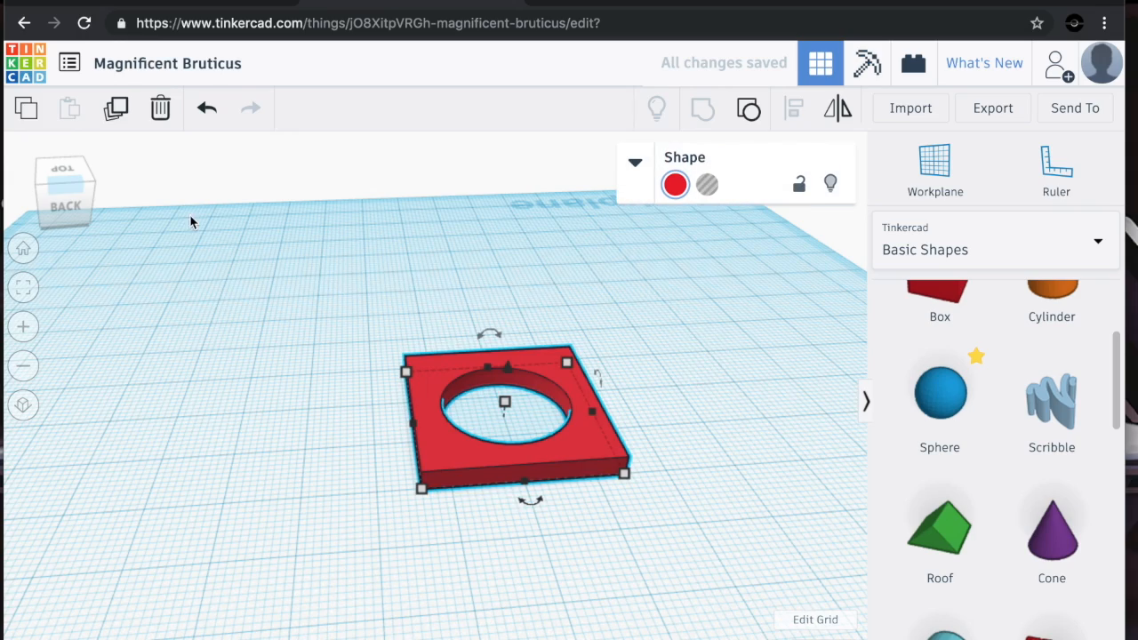
Add another sphere above the slab and turn it into a hole
mouse_move(86, 177)
mouse_down()
mouse_move(60, 176)
mouse_move(70, 186)
mouse_up()
drag(952, 410, 465, 383)
drag(493, 317, 467, 332)
click(709, 185)
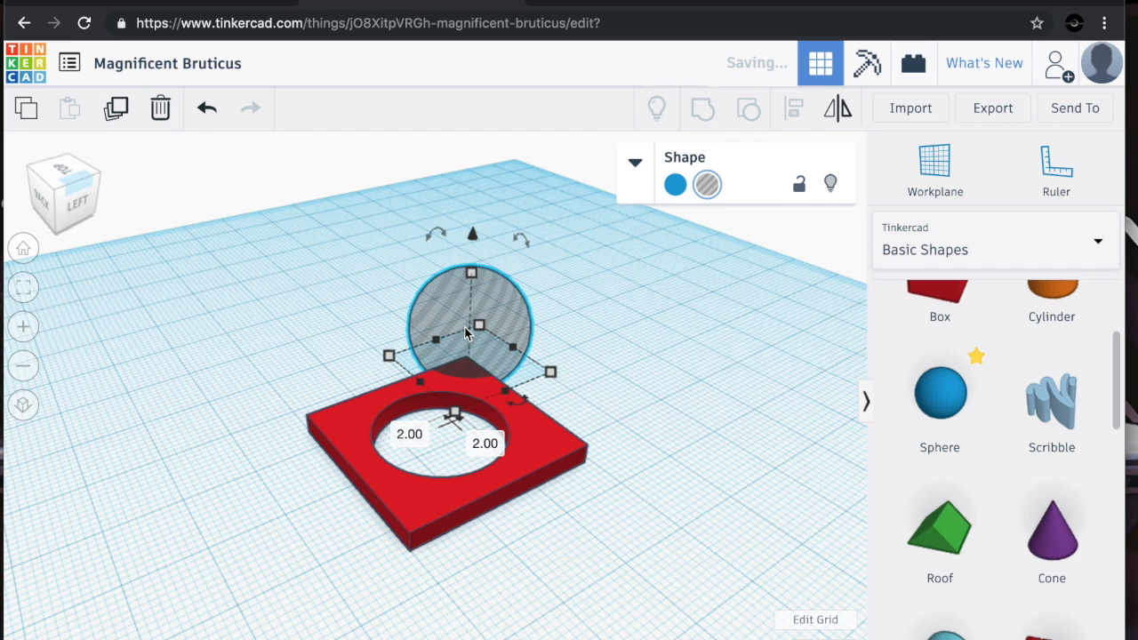
Select the slab and the sphere hole together and group them to cut a notch into the slab's corner
drag(331, 296, 610, 576)
drag(610, 578, 689, 329)
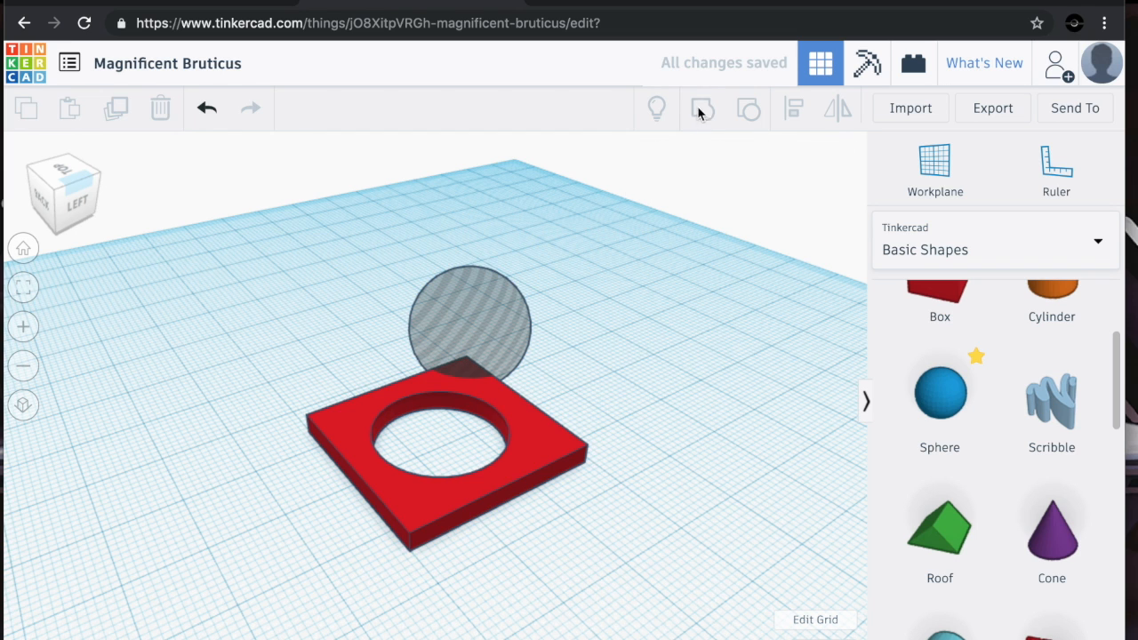
drag(307, 514, 307, 514)
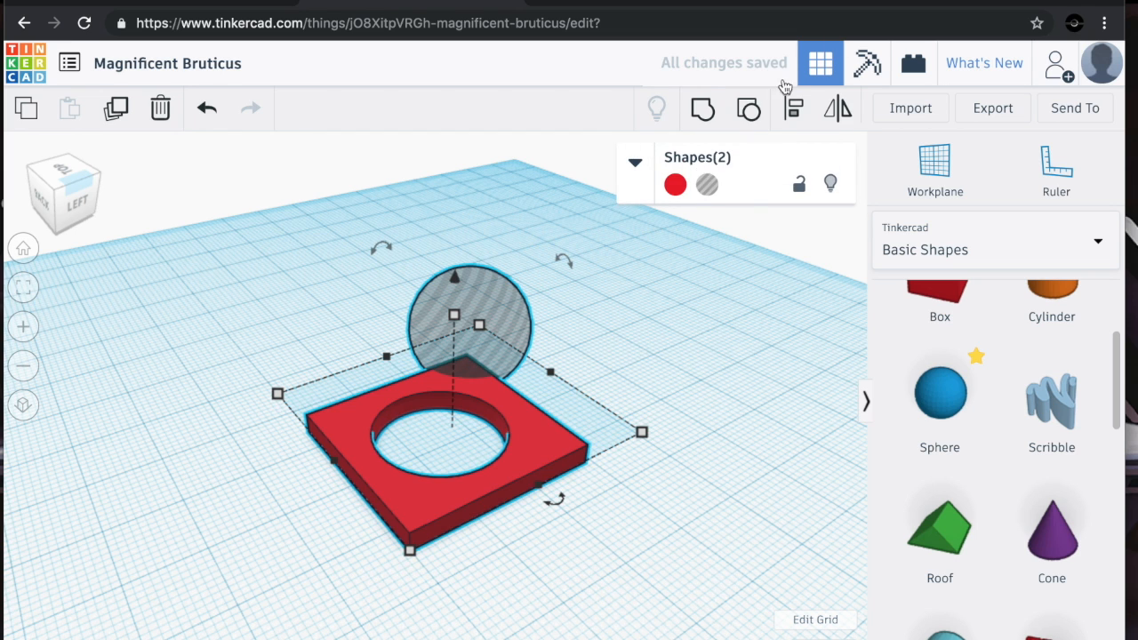
click(692, 109)
click(361, 260)
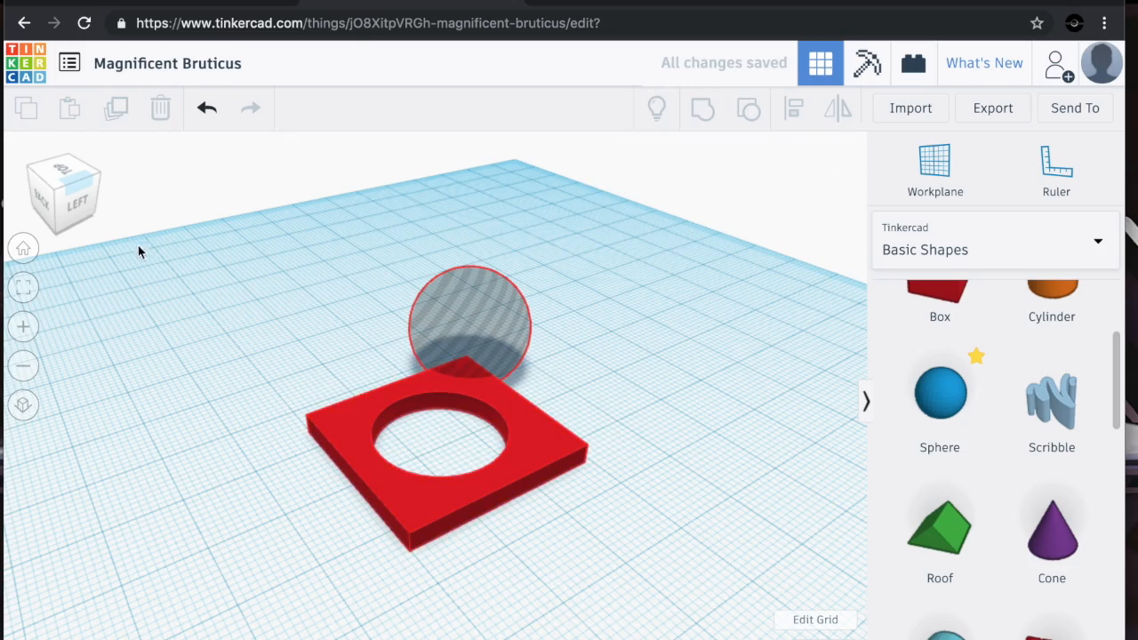
Select the notched slab and ungroup it to separate the sphere hole again
drag(76, 206, 138, 208)
right_drag(138, 207, 140, 209)
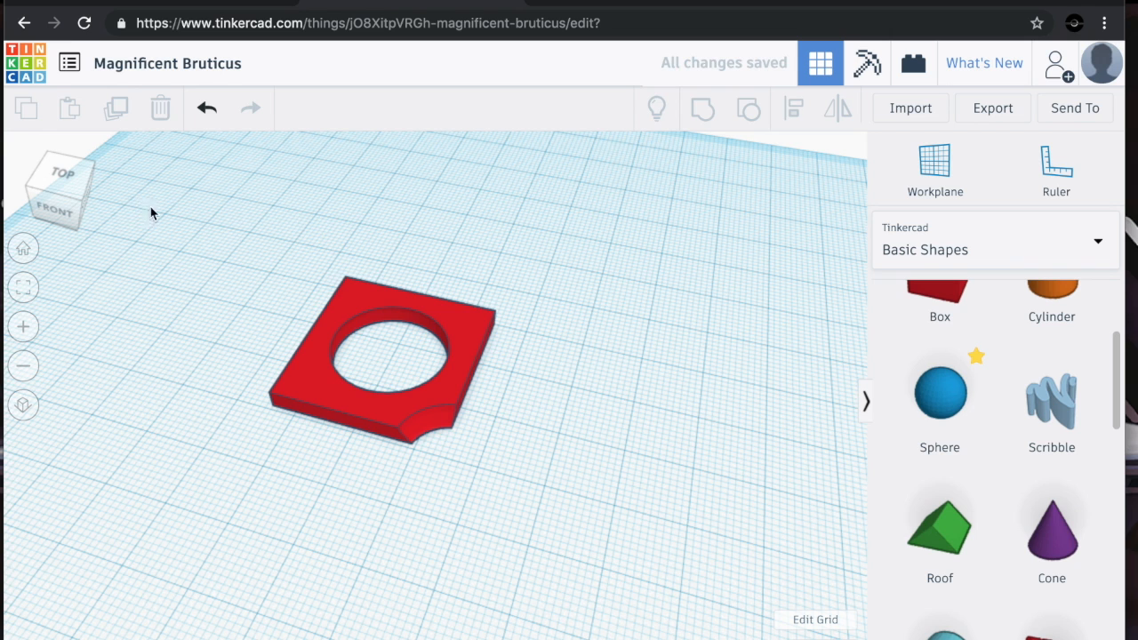
drag(300, 218, 614, 439)
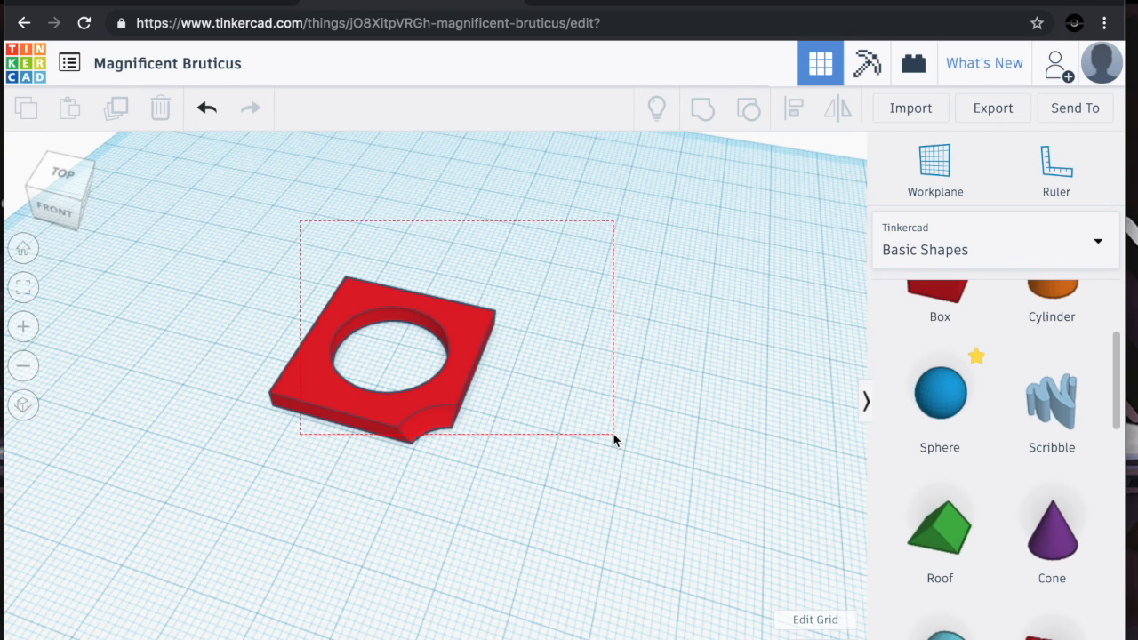
click(748, 108)
Copy the sphere hole and move the pasted copy toward the slab's opposite lower corner
click(504, 439)
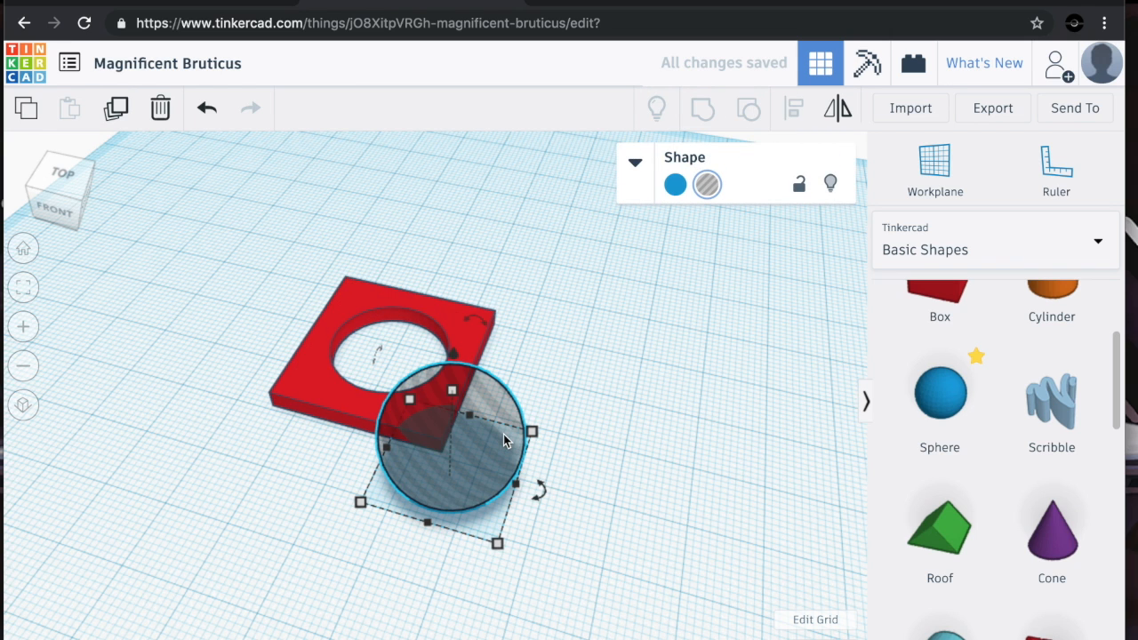
key(ctrl+c)
key(ctrl+v)
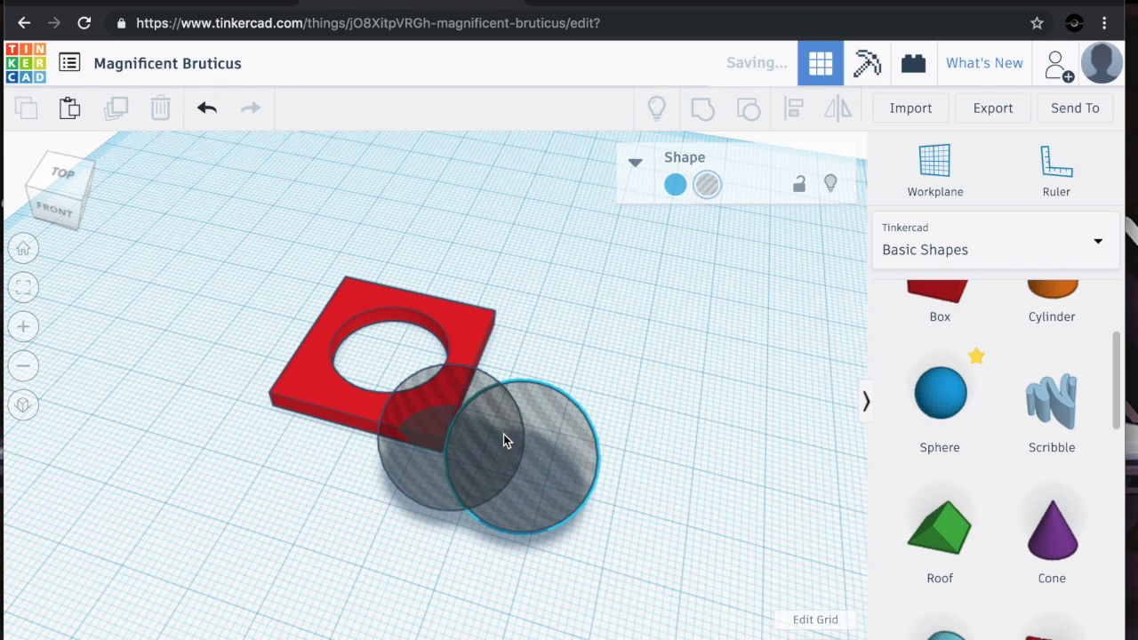
drag(505, 439, 236, 382)
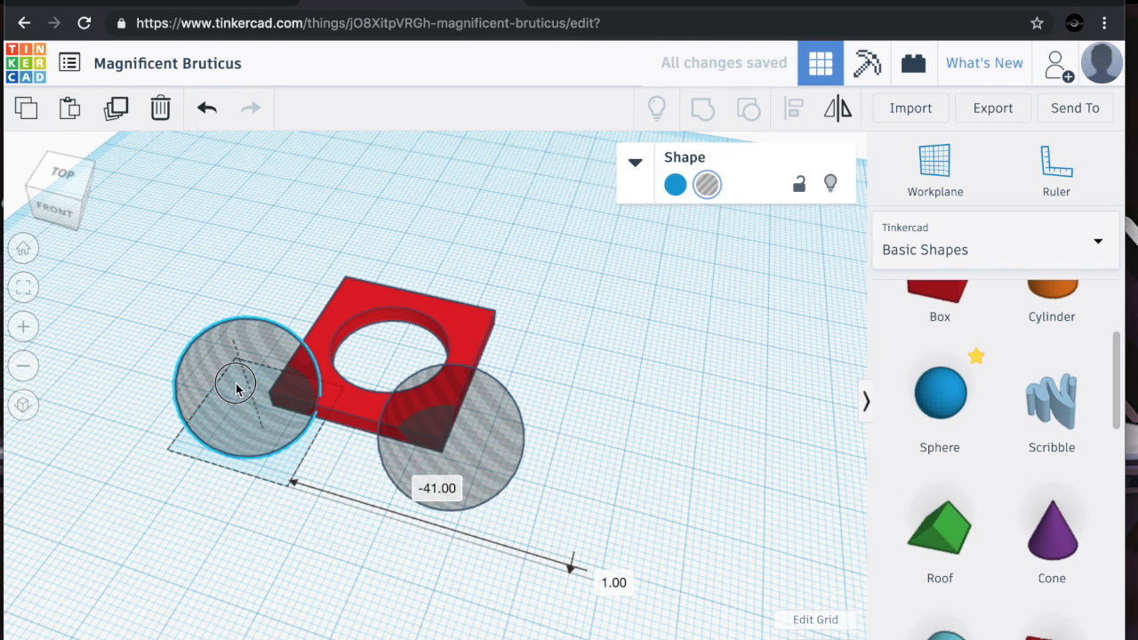
Nudge the copied hole into place on the slab's lower-left corner from the top view
click(60, 172)
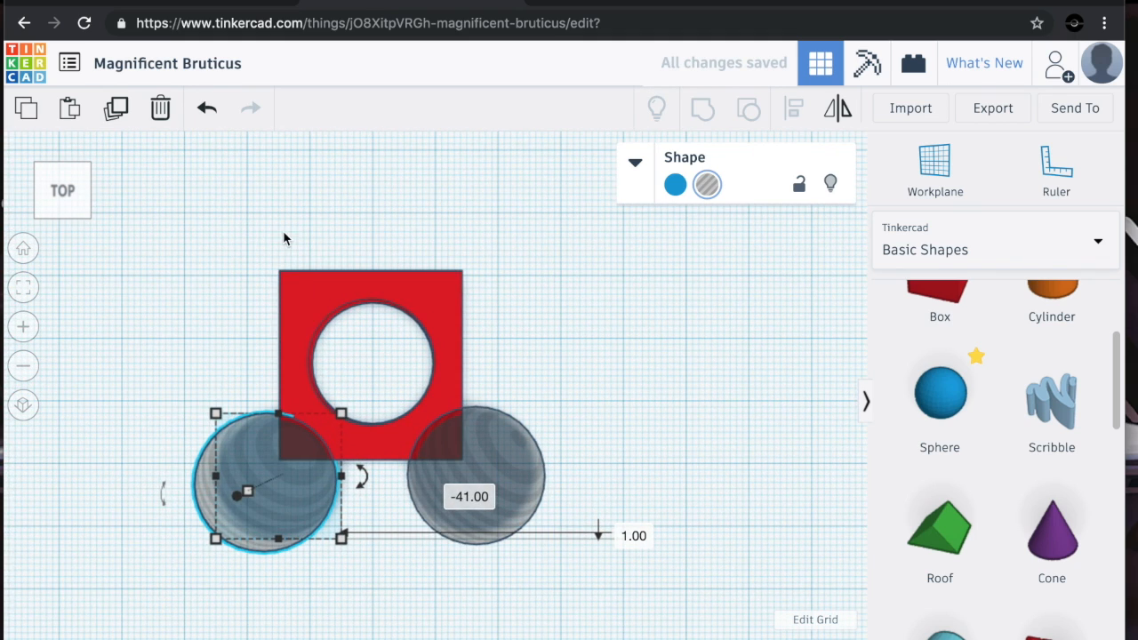
drag(253, 465, 261, 456)
click(216, 293)
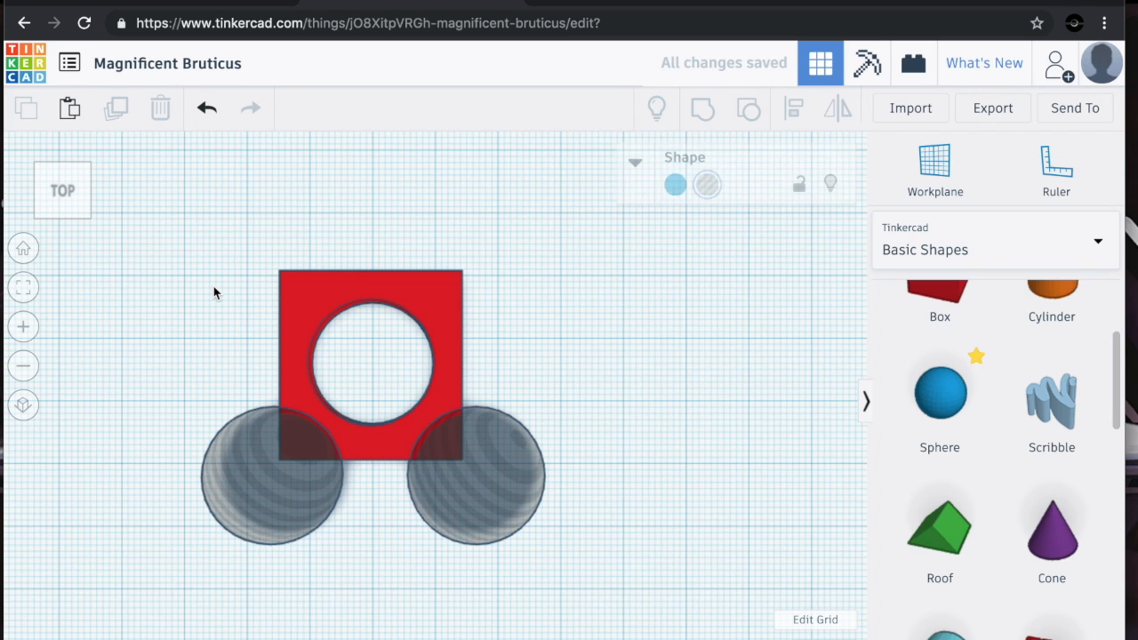
Duplicate a corner sphere hole and move the duplicate onto the slab's upper-left corner
click(252, 508)
key(ctrl+d)
drag(255, 510, 353, 501)
mouse_move(301, 255)
mouse_down()
mouse_move(297, 238)
mouse_move(287, 258)
mouse_up()
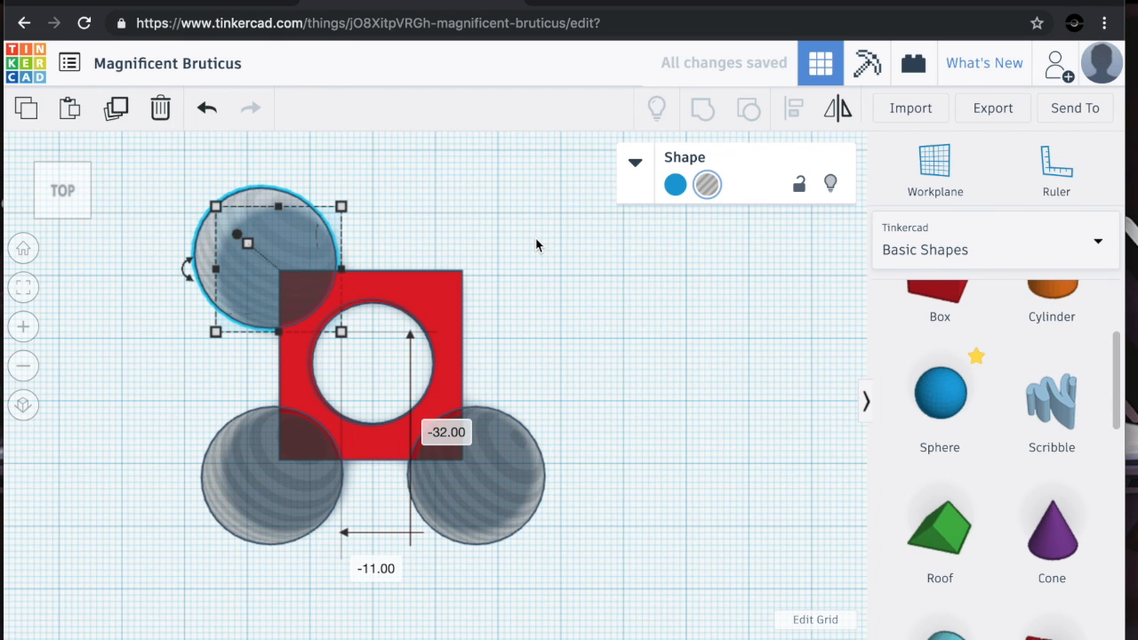
Copy the upper-left hole and place the pasted copy on the slab's upper-right corner
key(ctrl+c)
key(ctrl+v)
drag(392, 245, 520, 237)
Select the slab with all four corner hole spheres and group them to cut the corners
drag(569, 182, 130, 551)
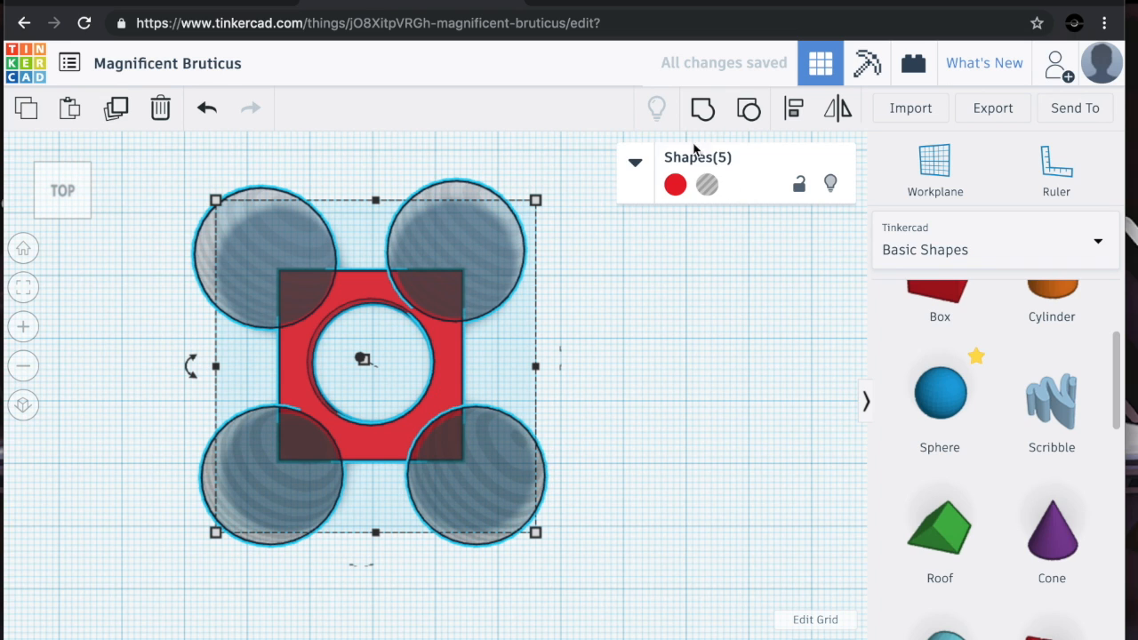
key(ctrl+g)
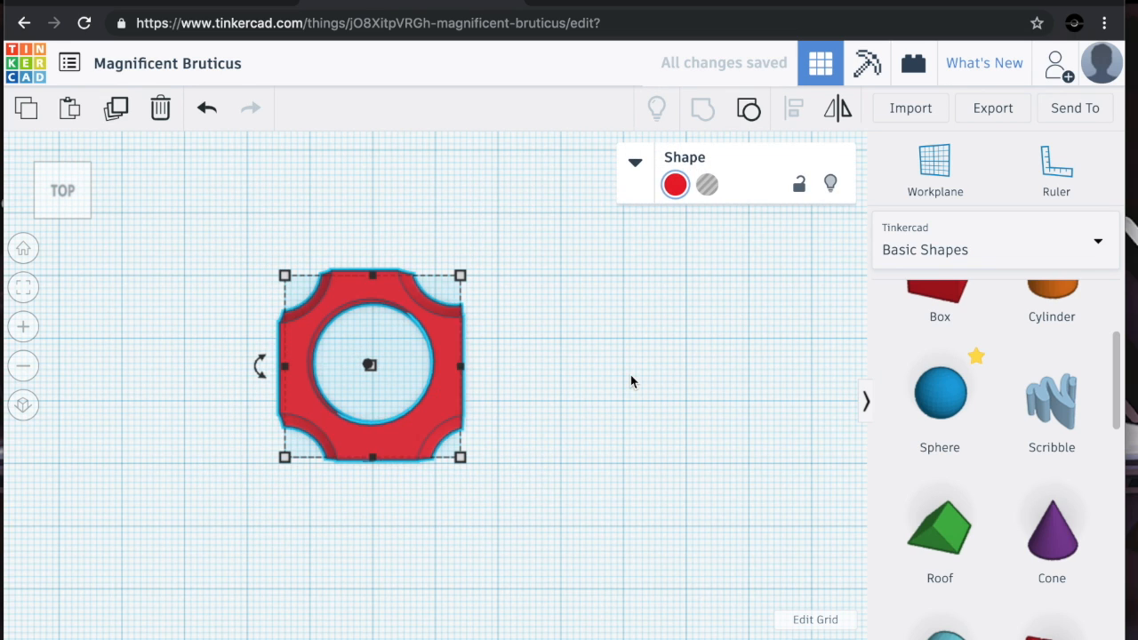
click(631, 374)
Add a Tube shape from the basic shapes library next to the slab
mouse_move(70, 187)
mouse_down()
mouse_move(71, 170)
mouse_move(114, 168)
mouse_move(64, 189)
mouse_move(72, 179)
mouse_up()
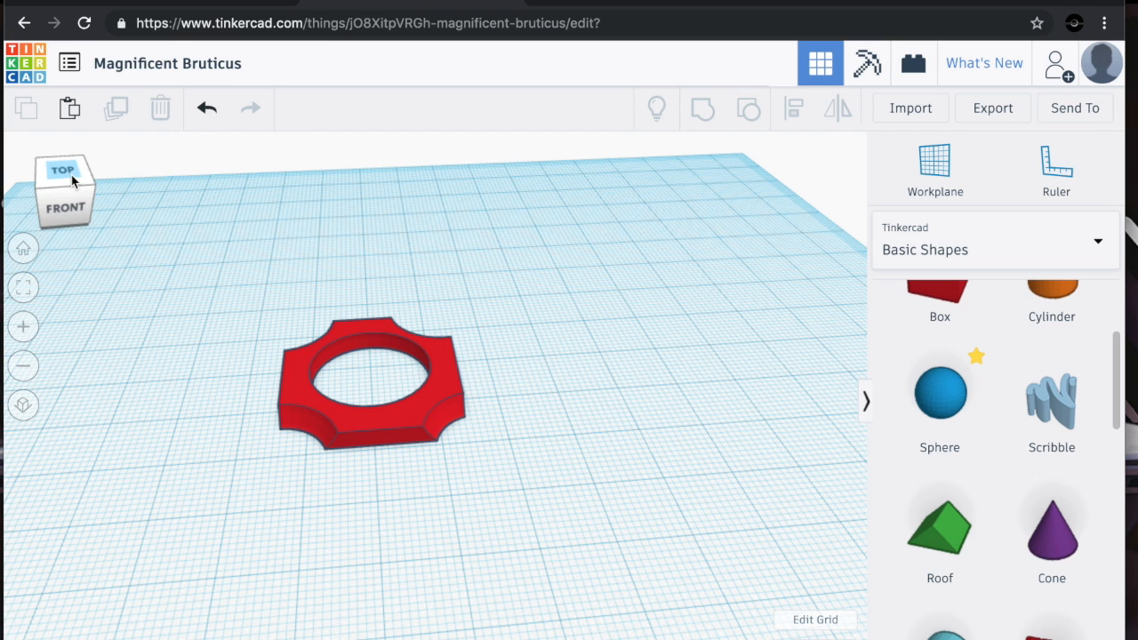
scroll(960, 477, down, 9)
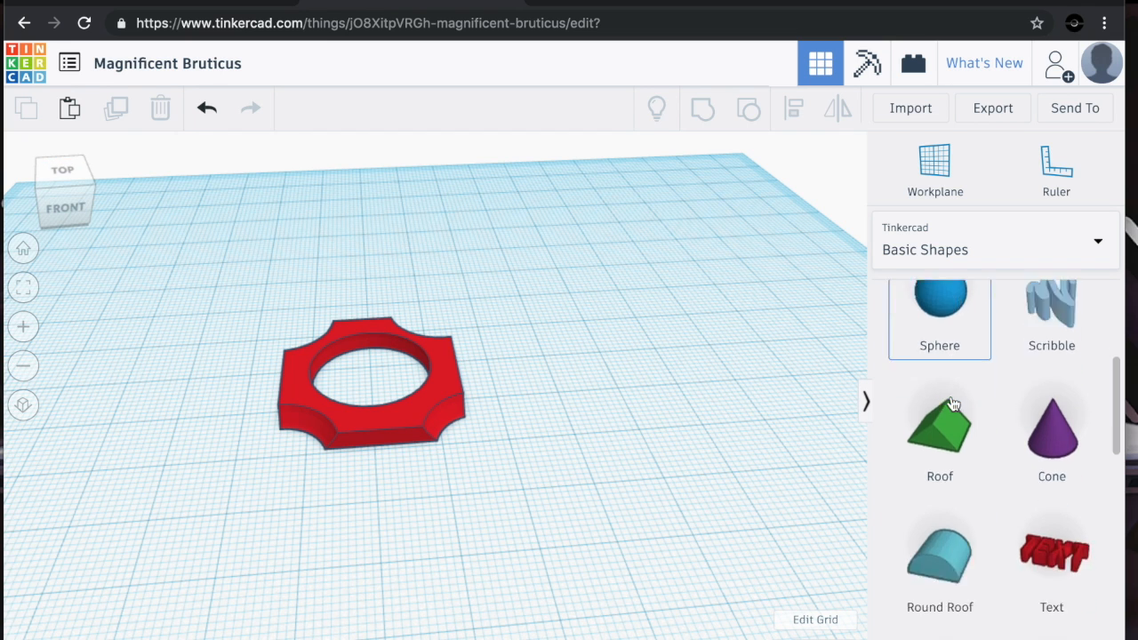
drag(946, 357, 635, 382)
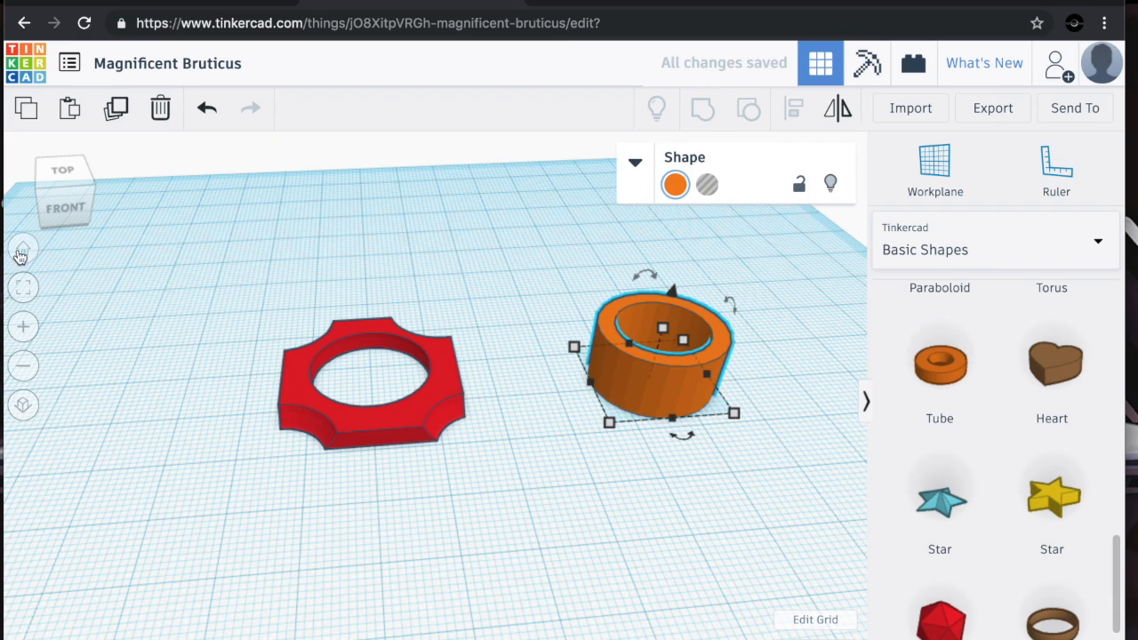
Add a thin ring shape from the library onto the workplane behind the slab
drag(76, 183, 83, 178)
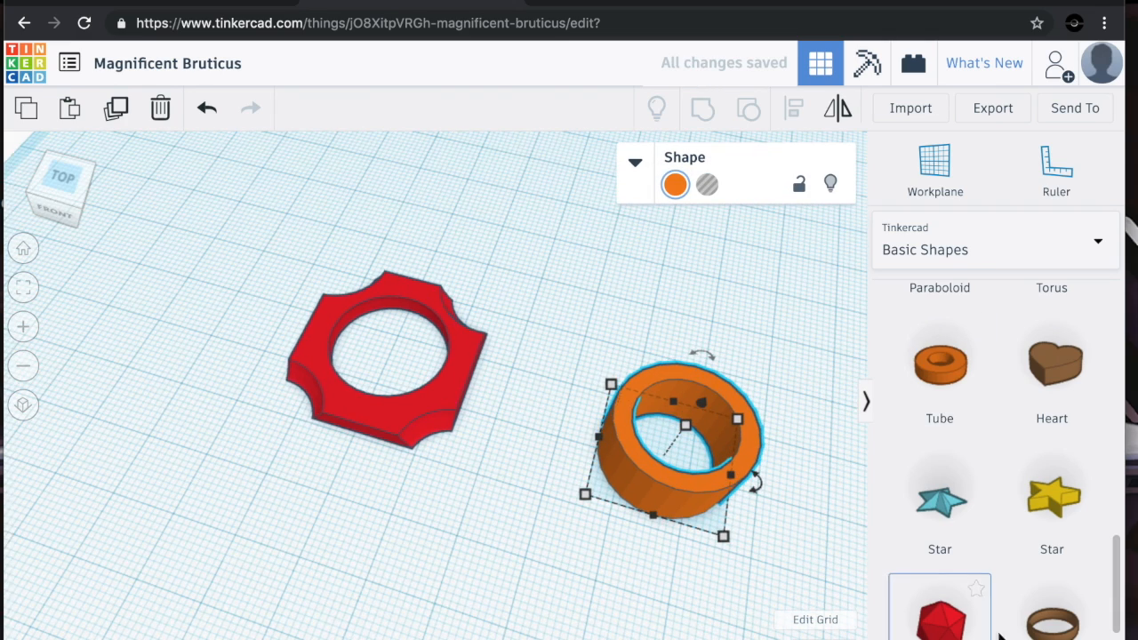
drag(1049, 621, 553, 223)
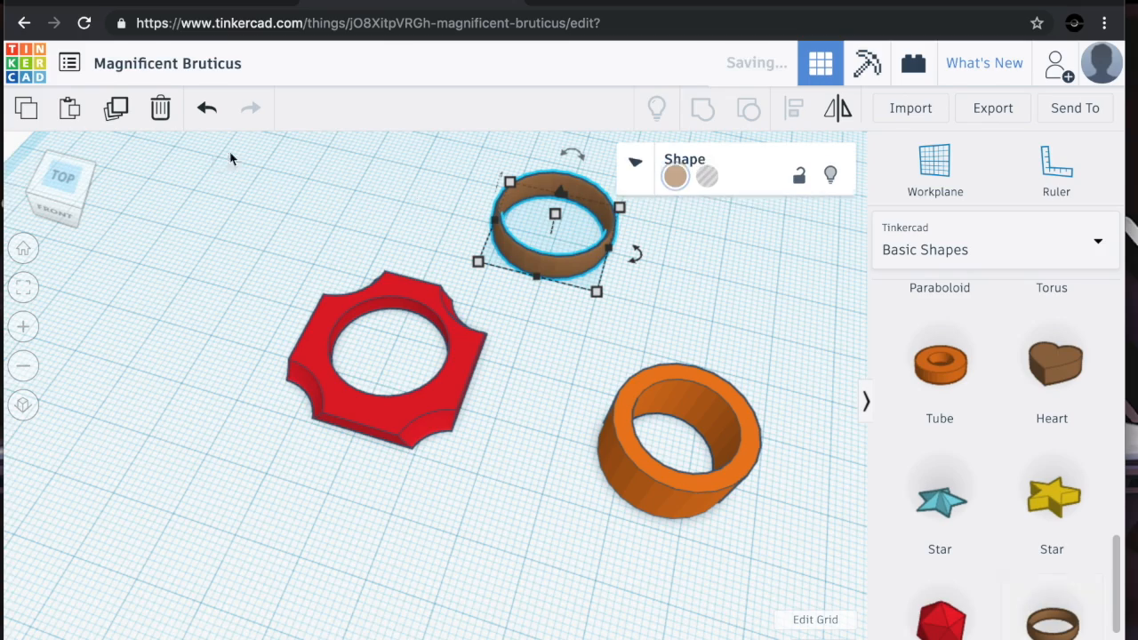
drag(56, 178, 116, 181)
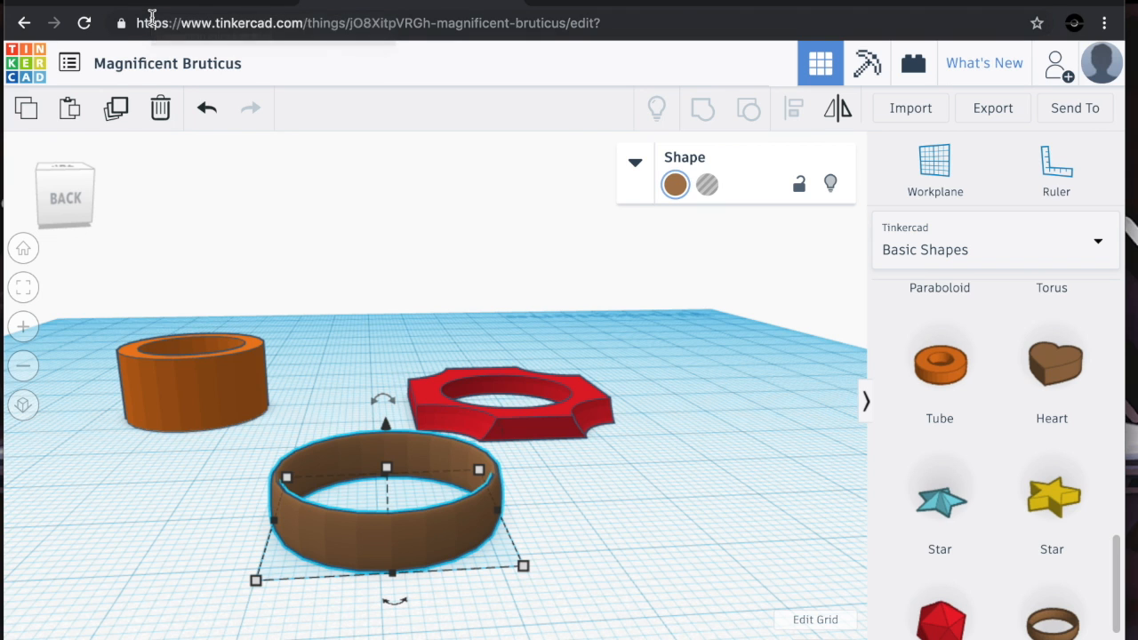
Import the logo.svg file as a new shape
click(929, 111)
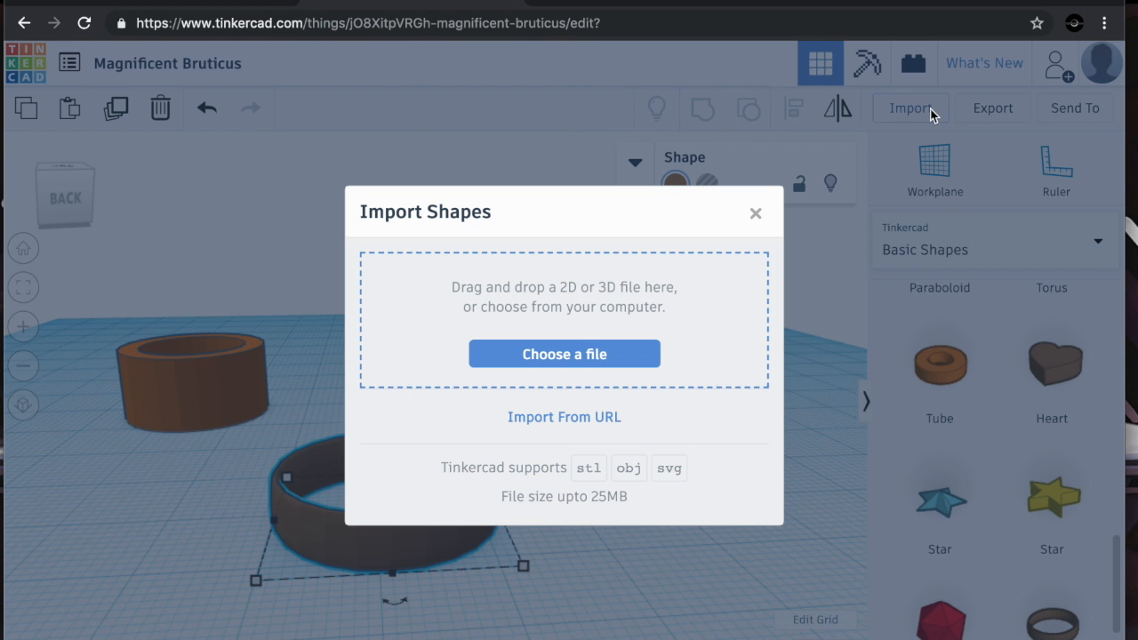
click(609, 354)
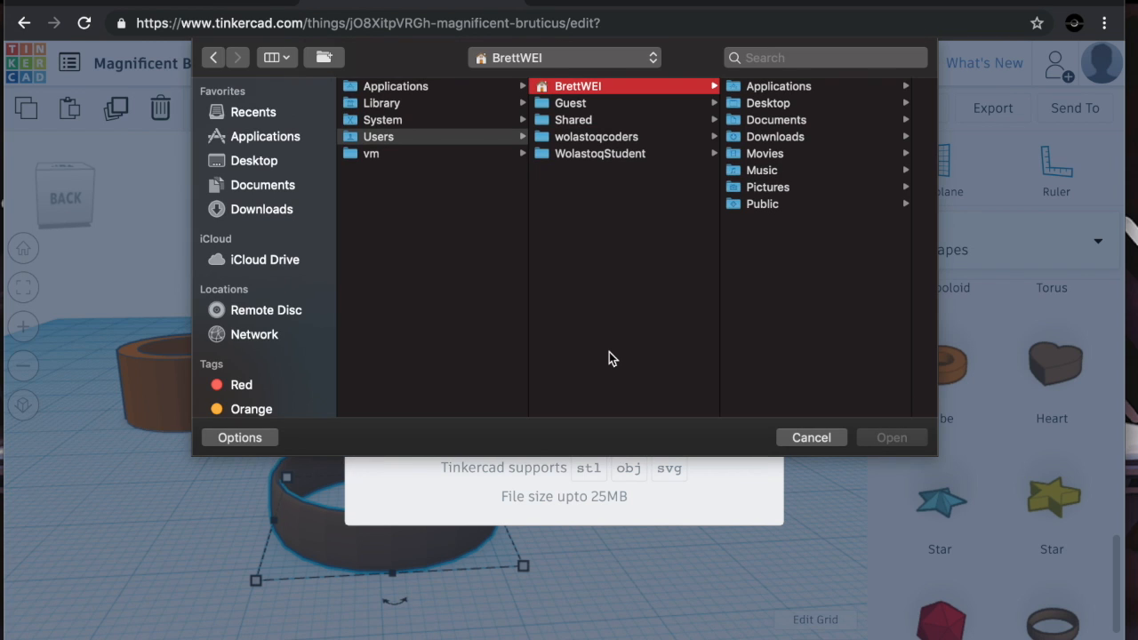
click(796, 451)
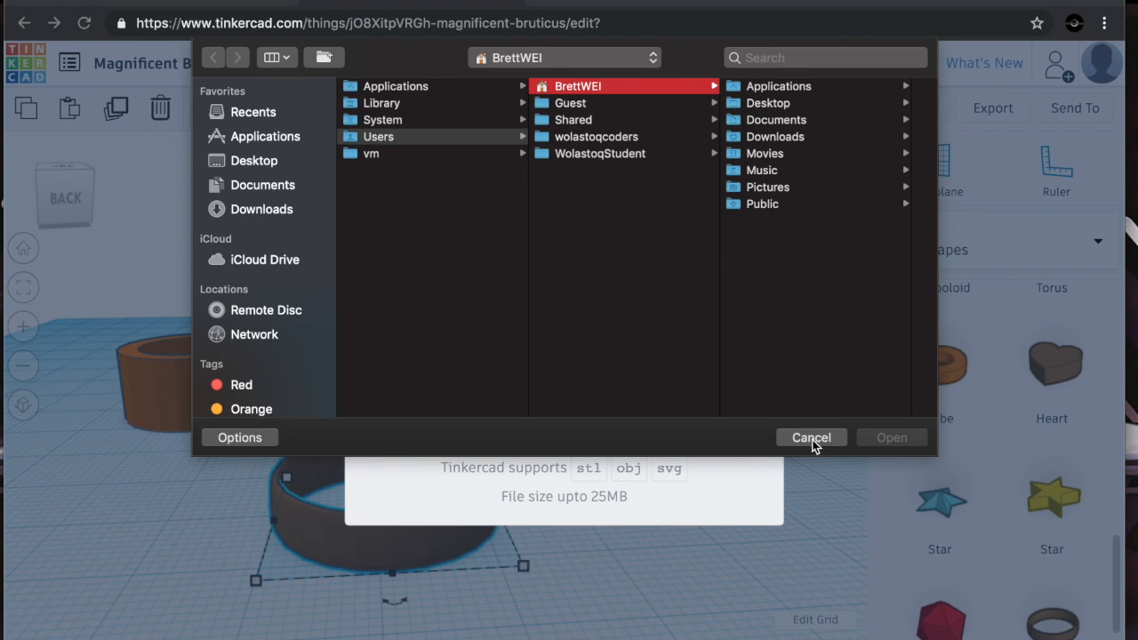
click(812, 438)
click(757, 214)
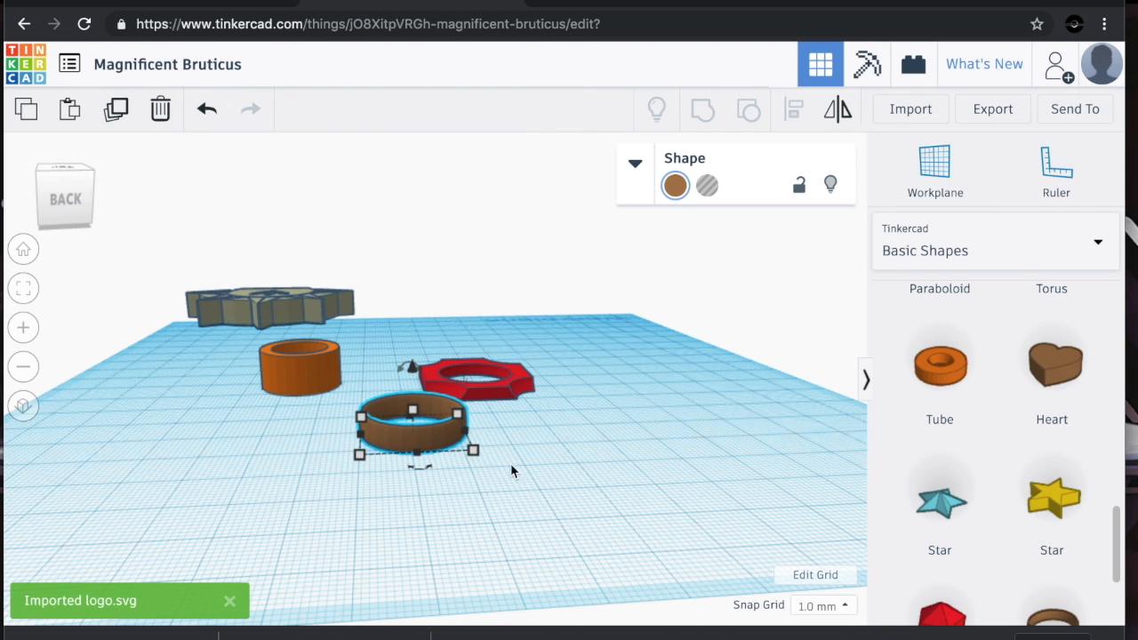
Select the imported logo and move it onto the middle of the workplane
click(240, 222)
drag(83, 189, 70, 195)
drag(431, 280, 518, 512)
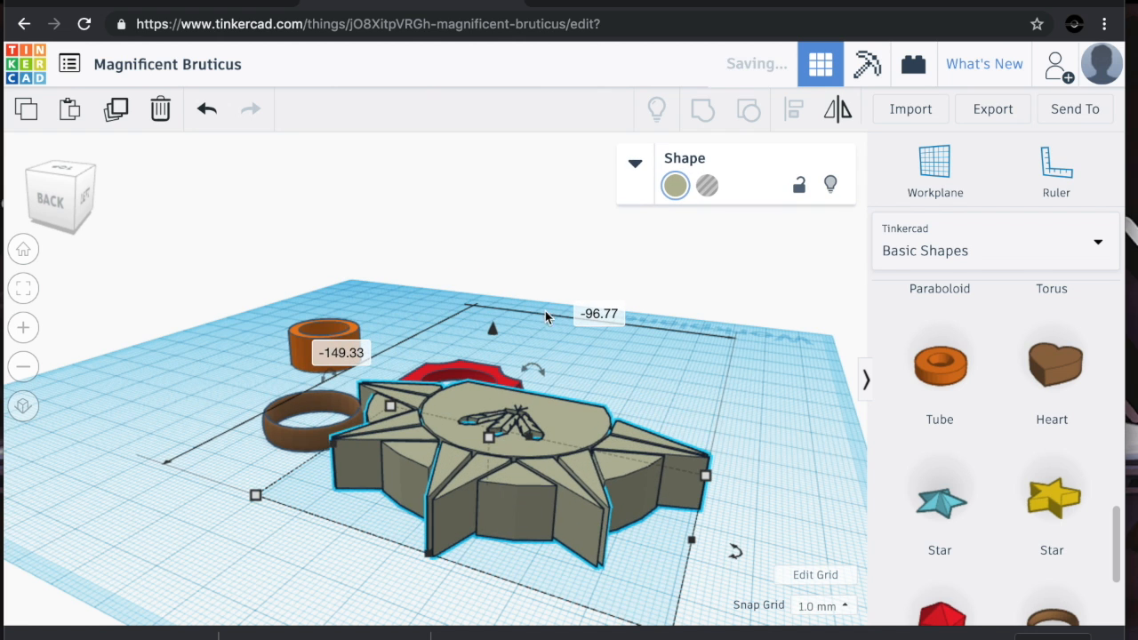
Delete the tube, the ring and the notched slab, leaving only the logo
click(307, 359)
key(Delete)
click(278, 456)
click(289, 438)
key(Delete)
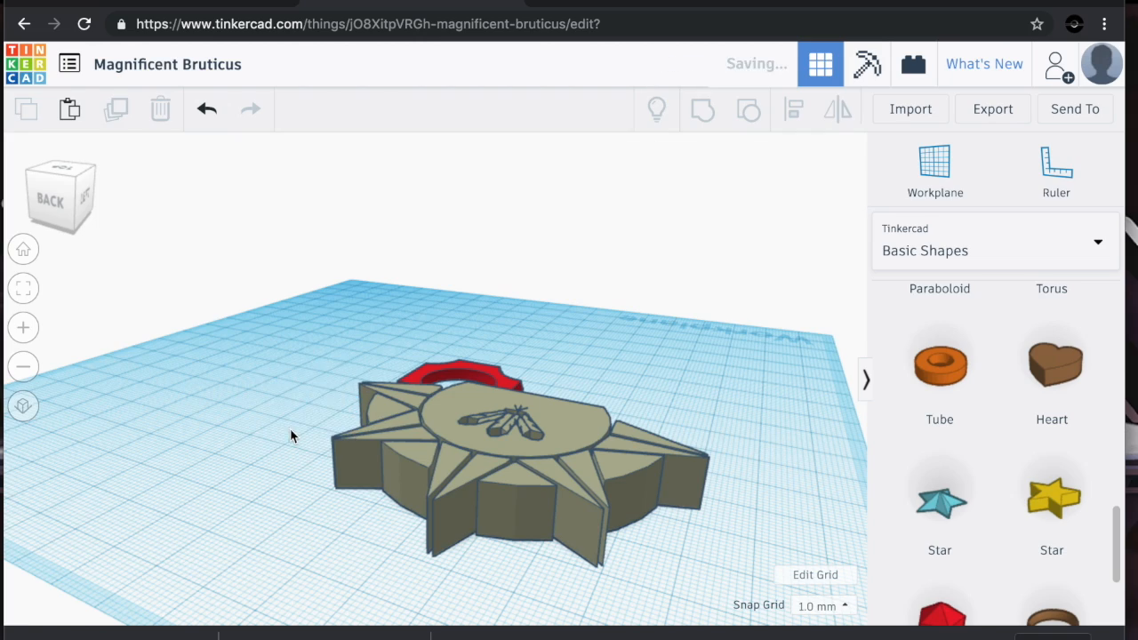
click(446, 371)
key(Delete)
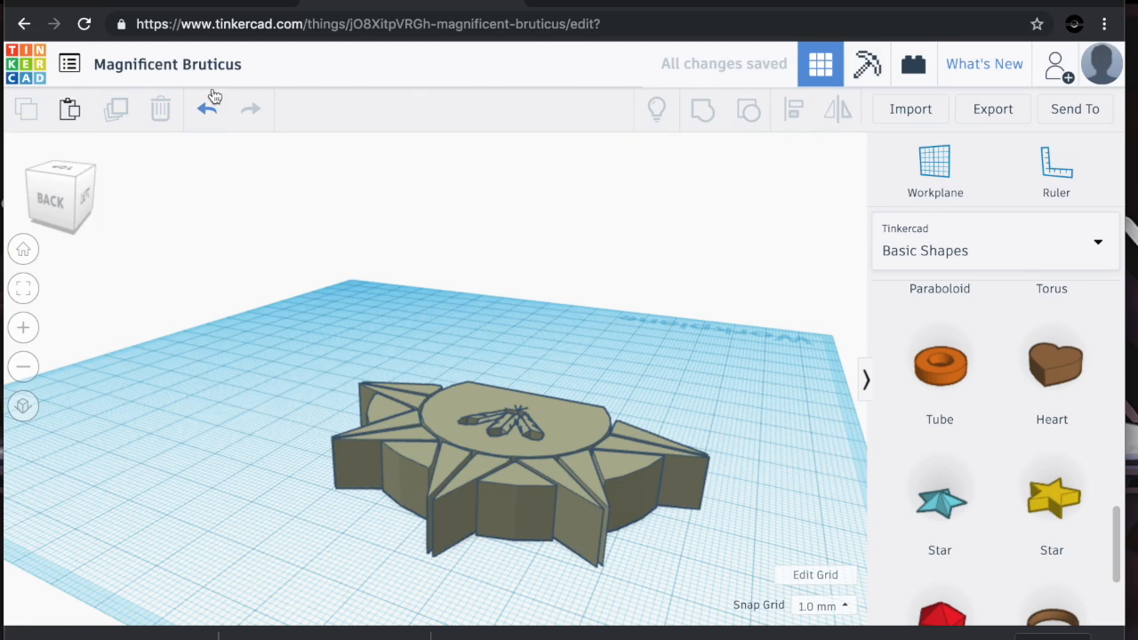
Scale the logo down to about 32 by 23 mm from the top view
click(54, 189)
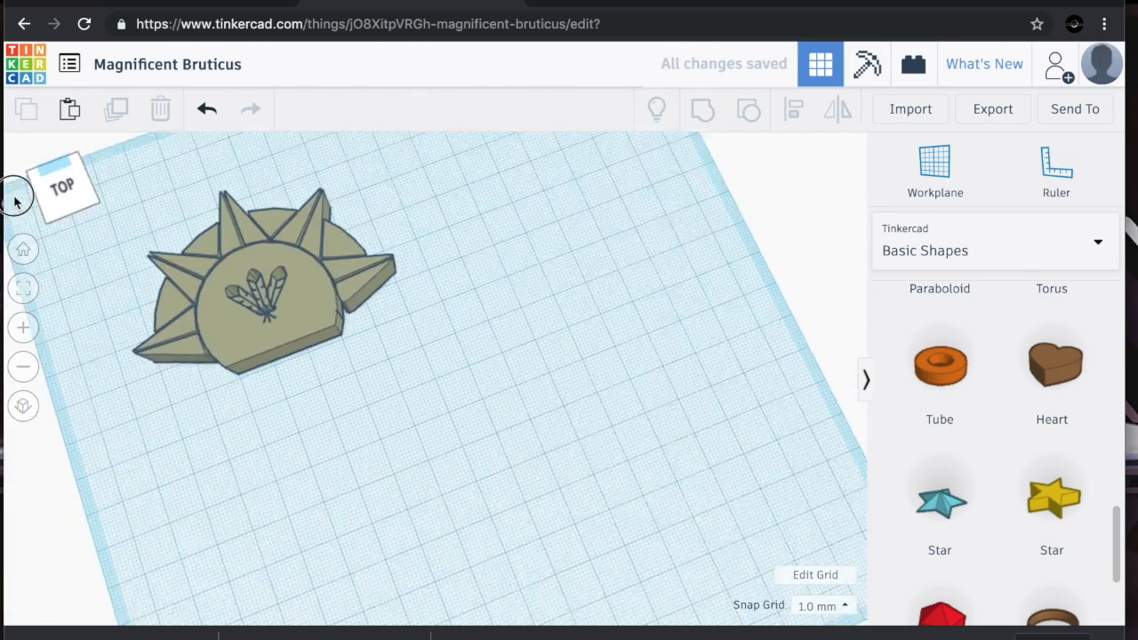
click(238, 317)
drag(350, 338, 424, 374)
drag(534, 201, 421, 331)
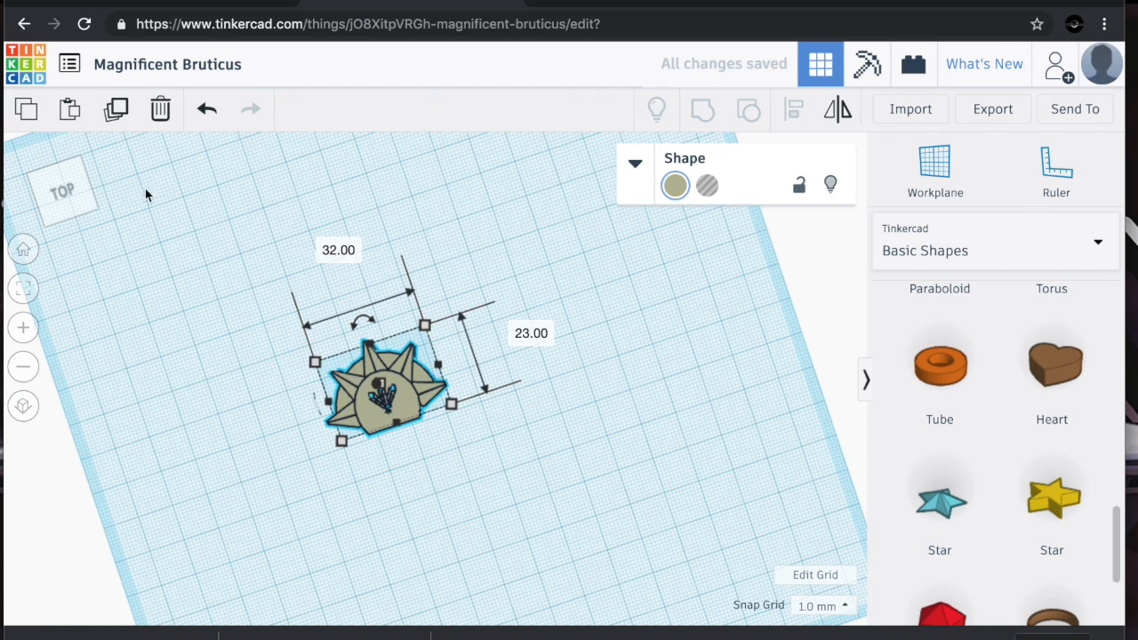
Reduce the logo's height to about 3 mm
click(80, 188)
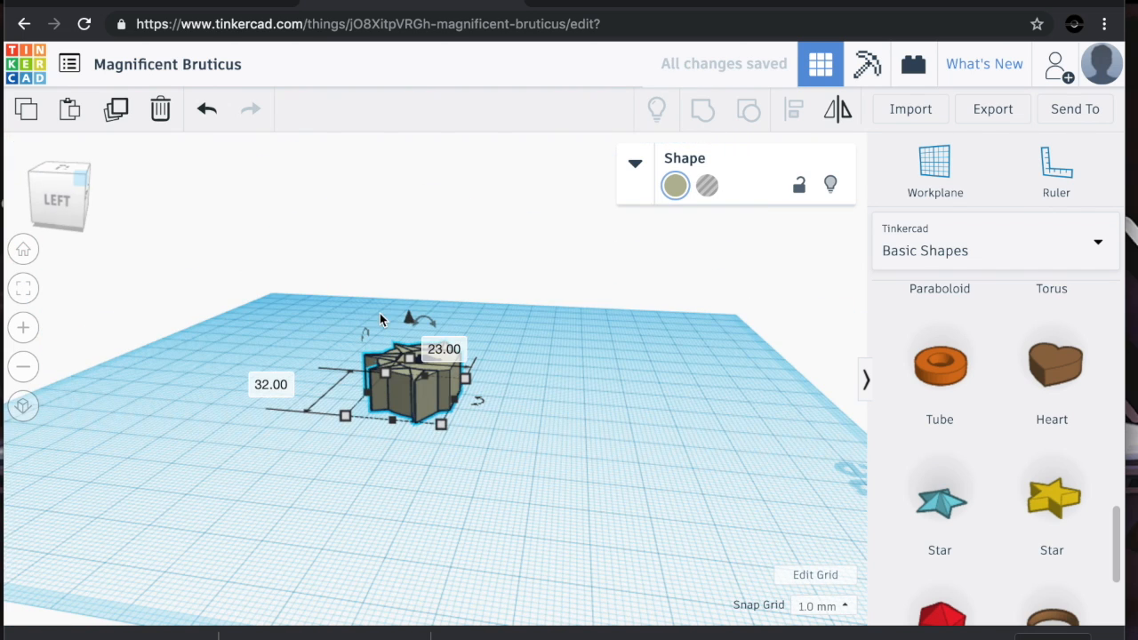
drag(414, 381, 415, 393)
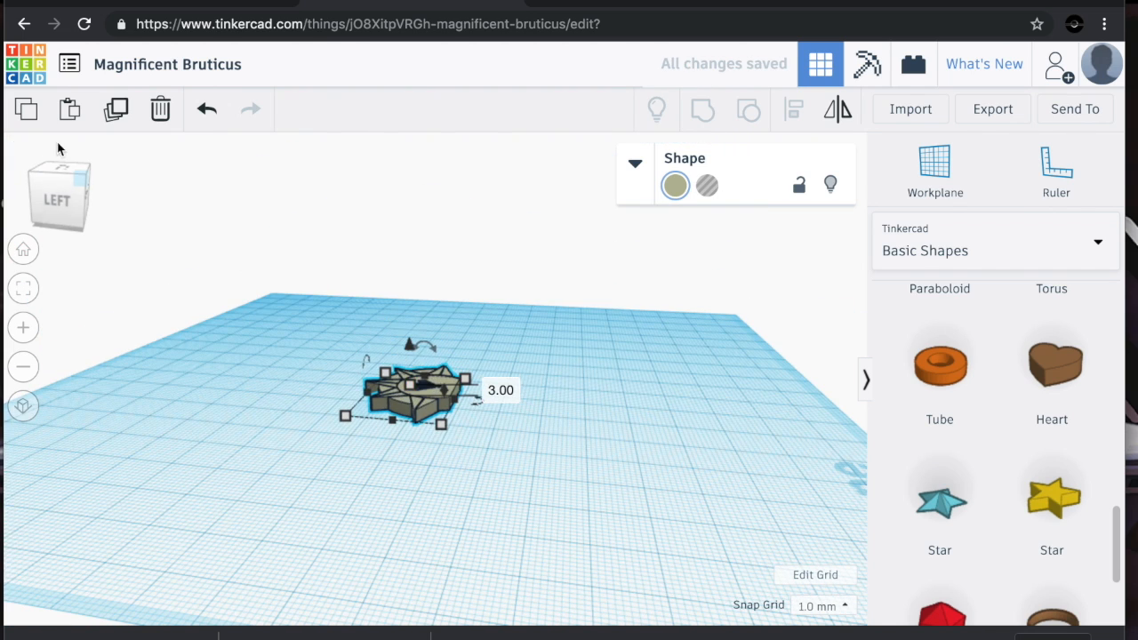
click(58, 185)
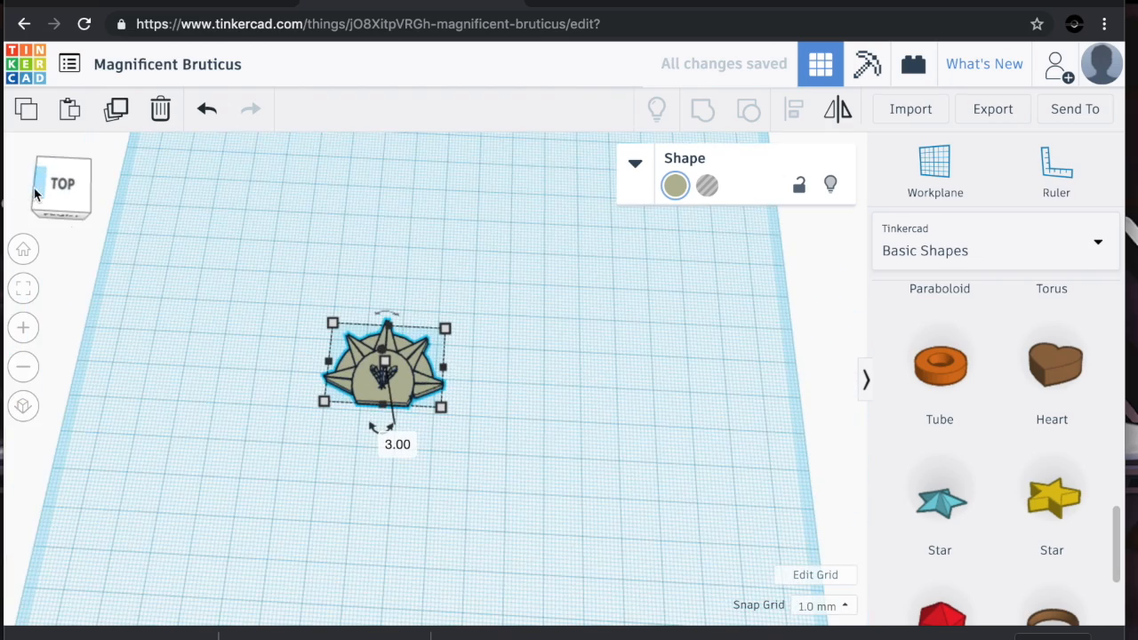
drag(323, 405, 361, 387)
click(493, 277)
drag(56, 198, 73, 193)
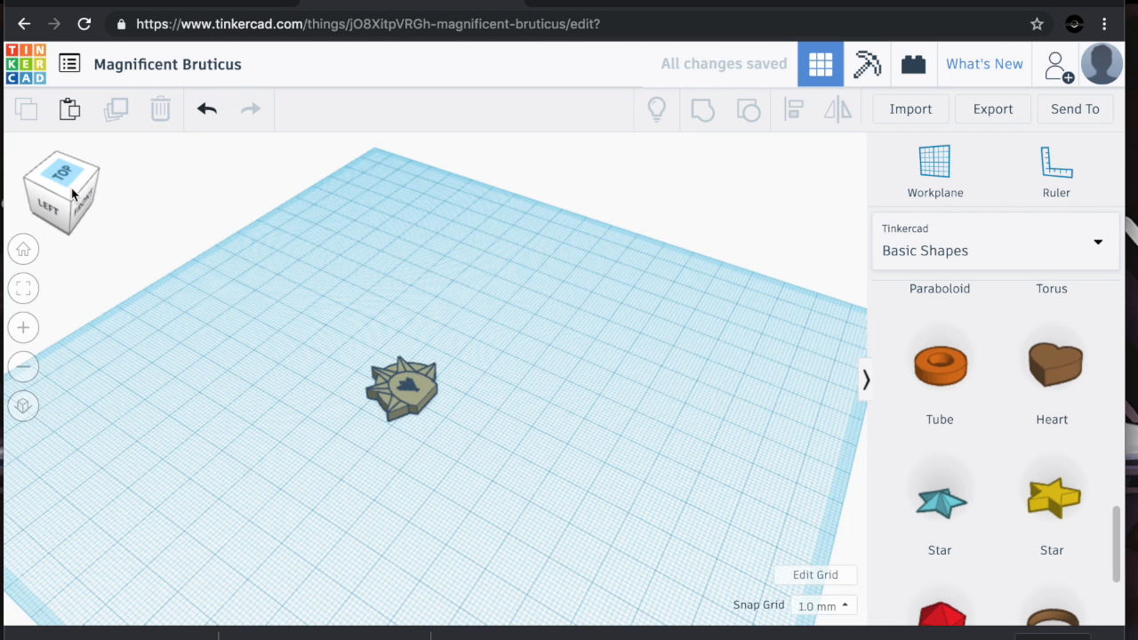